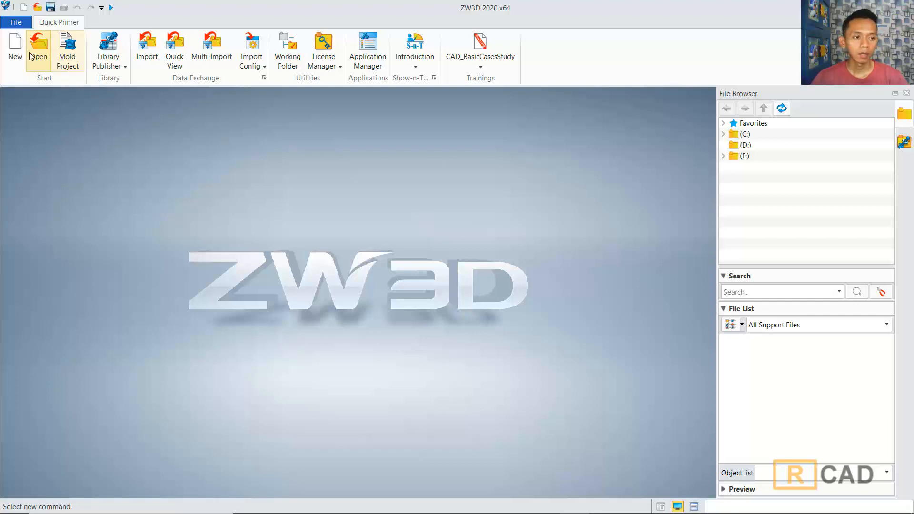
# Step: Create a new part file
pyautogui.click(16, 48)
pyautogui.click(553, 389)
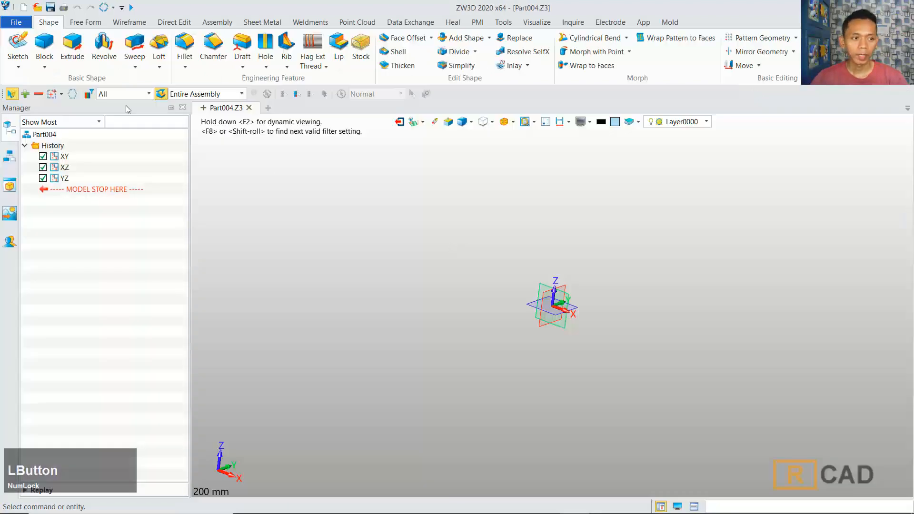
# Step: Start a new sketch on the XZ plane
pyautogui.click(17, 47)
pyautogui.click(538, 284)
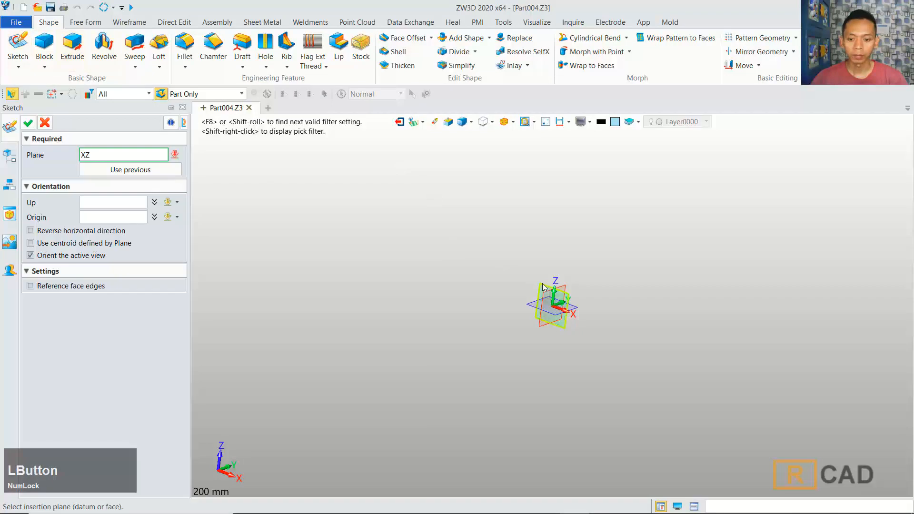
pyautogui.middleClick(463, 229)
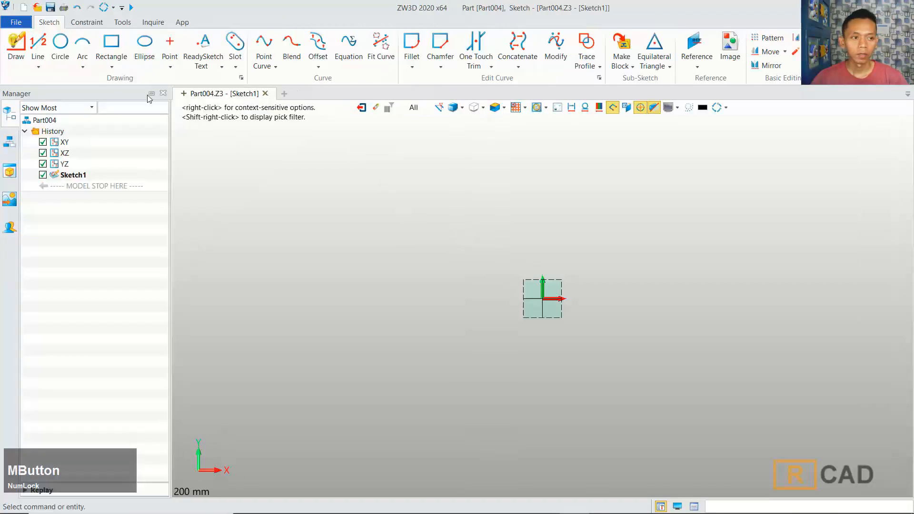
# Step: Draw a horizontal line from the origin about 60 mm long
pyautogui.click(16, 45)
pyautogui.click(557, 299)
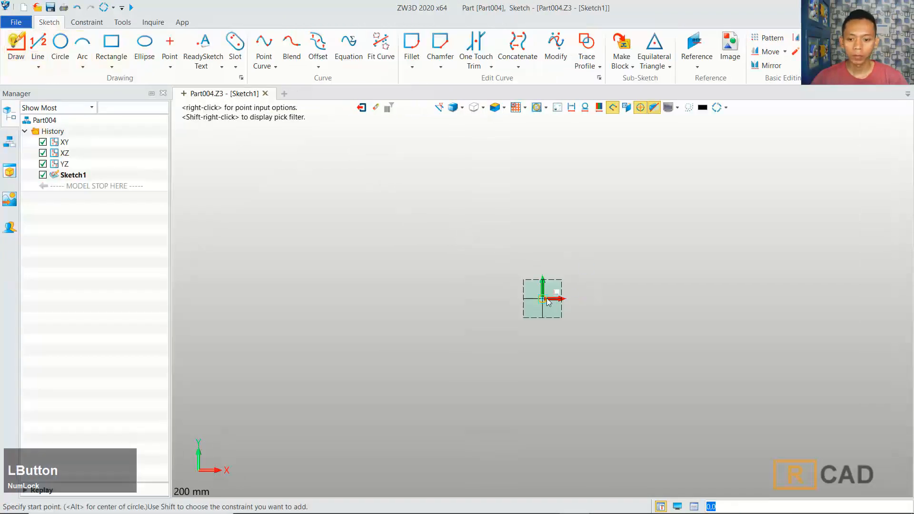
pyautogui.click(661, 301)
pyautogui.middleClick(645, 217)
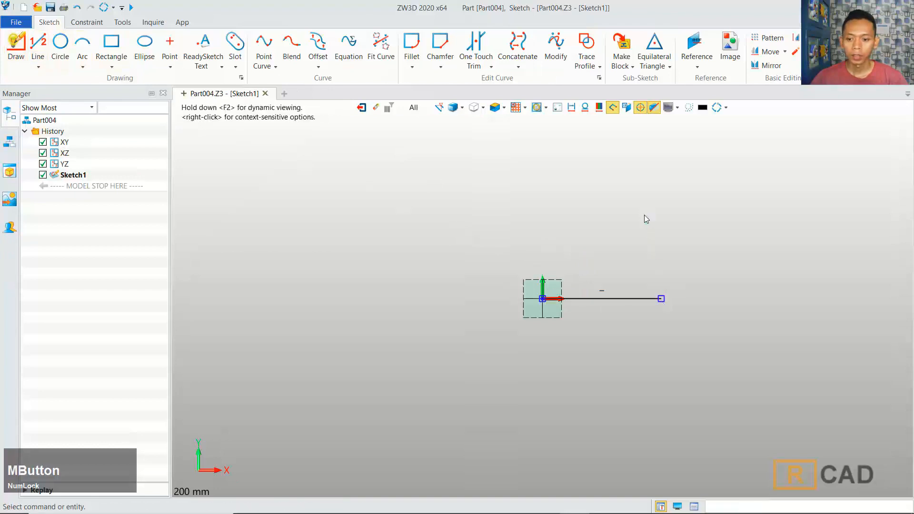
# Step: Dimension the horizontal line's length to 190 mm
pyautogui.click(85, 22)
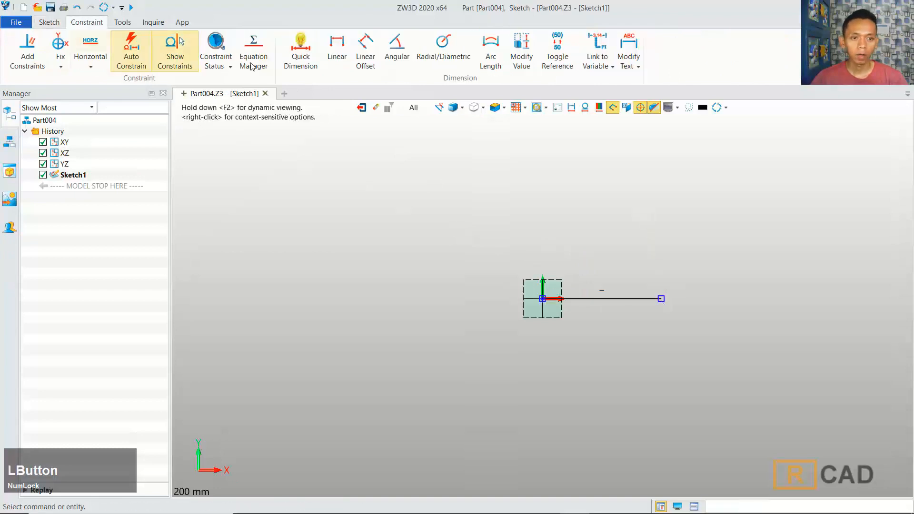
pyautogui.click(301, 50)
pyautogui.click(589, 318)
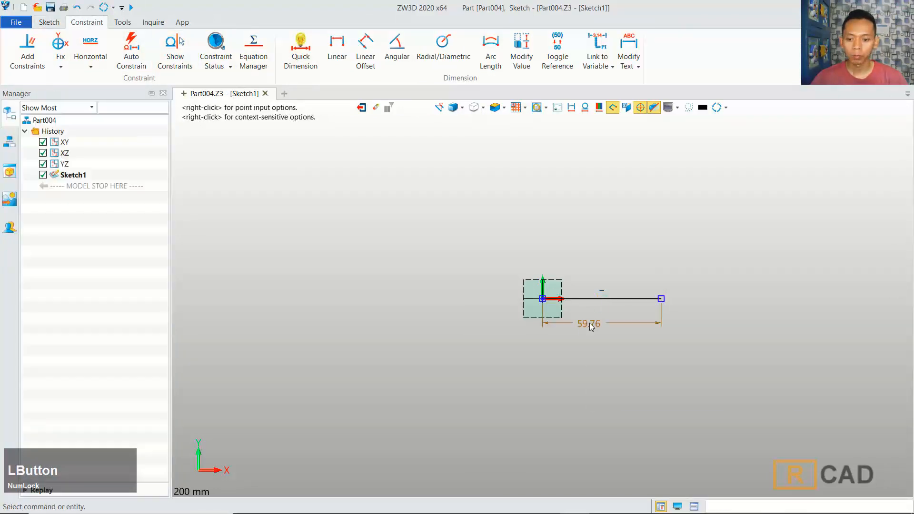
pyautogui.write('190')
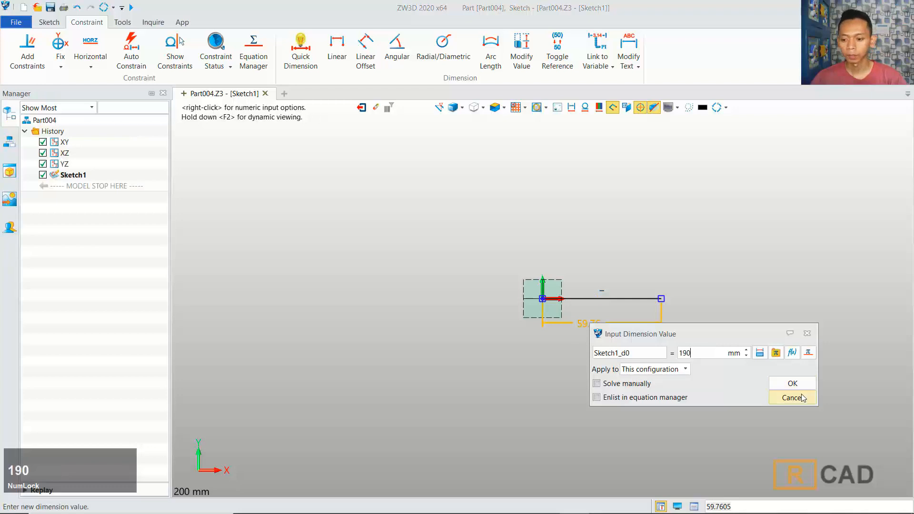
pyautogui.click(792, 383)
pyautogui.moveTo(775, 265)
pyautogui.mouseDown(button='middle')
pyautogui.moveTo(518, 267)
pyautogui.moveTo(555, 263)
pyautogui.mouseUp(button='middle')
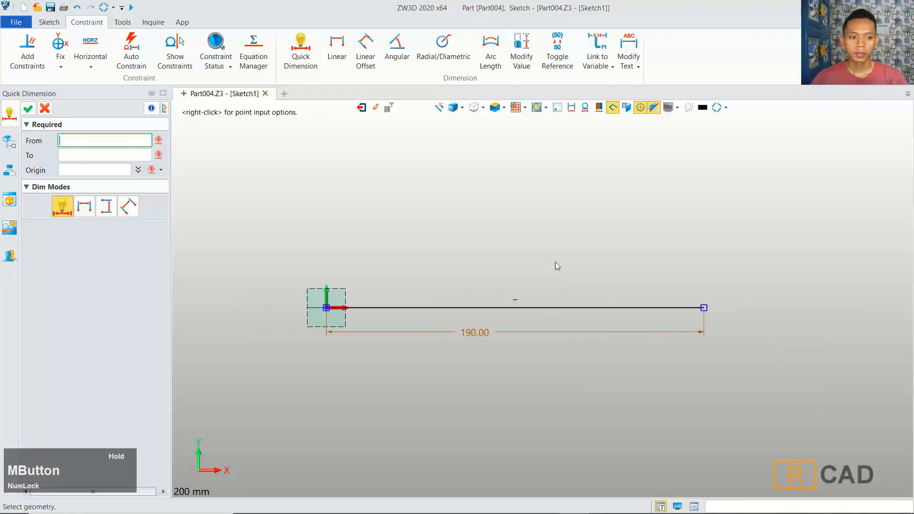
# Step: Draw a stepped polyline from a point on the base line: short rise, left ledge, vertical wall, top ledge, slanted edge back down
pyautogui.click(50, 22)
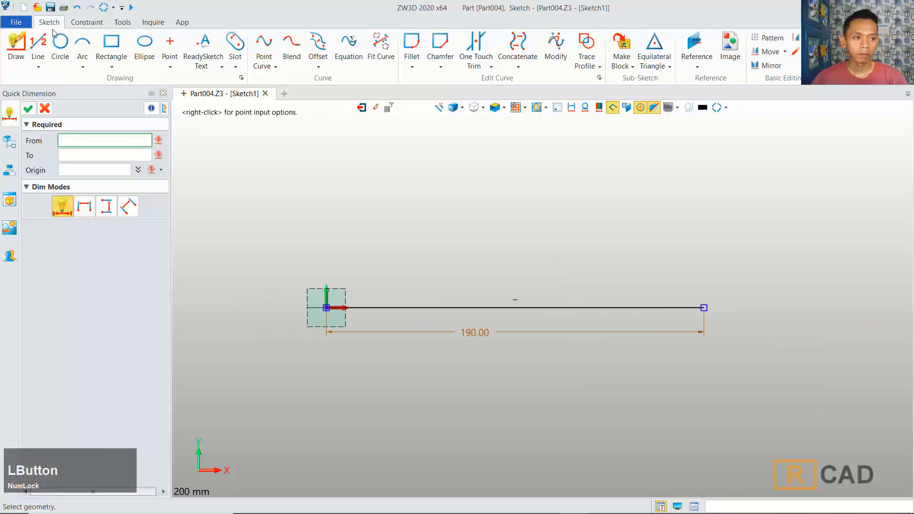
pyautogui.click(15, 45)
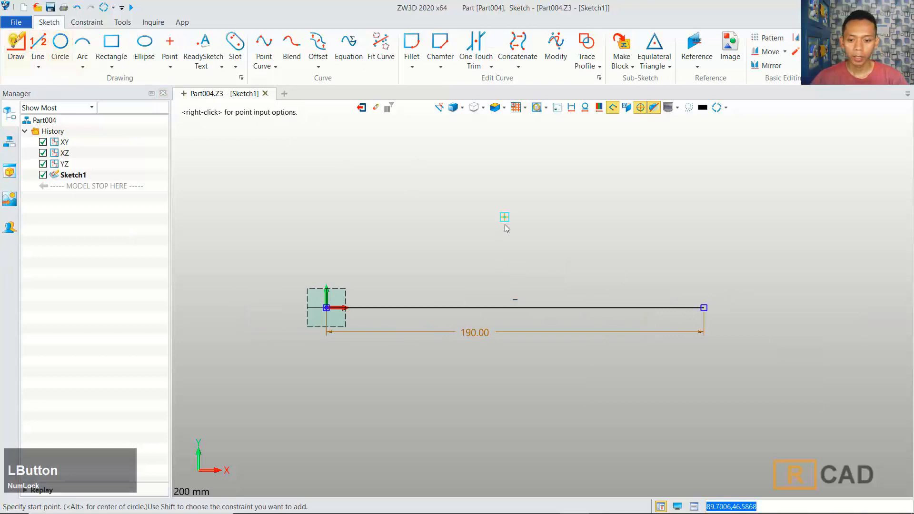
pyautogui.click(504, 307)
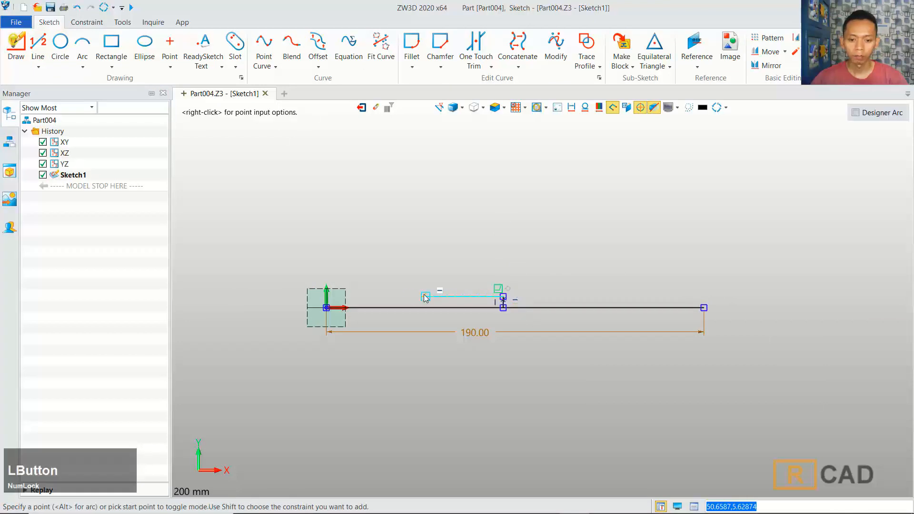
pyautogui.click(406, 297)
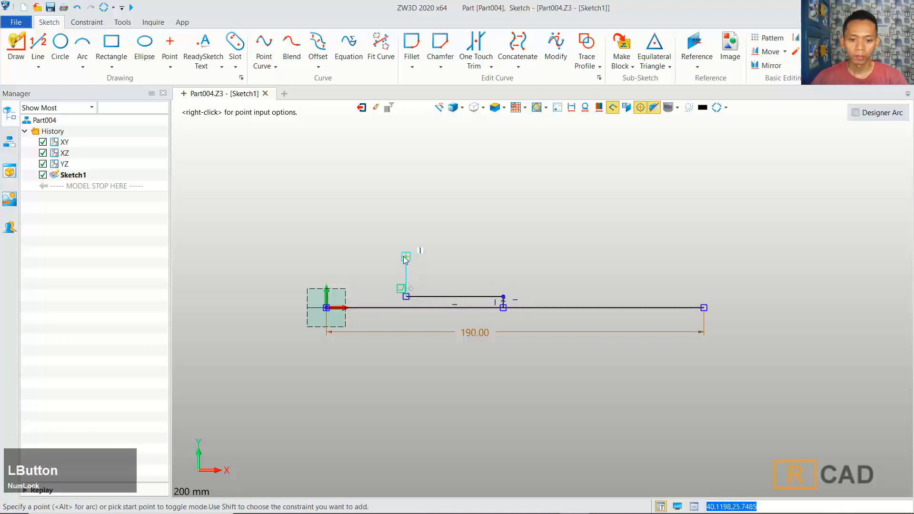
pyautogui.click(405, 257)
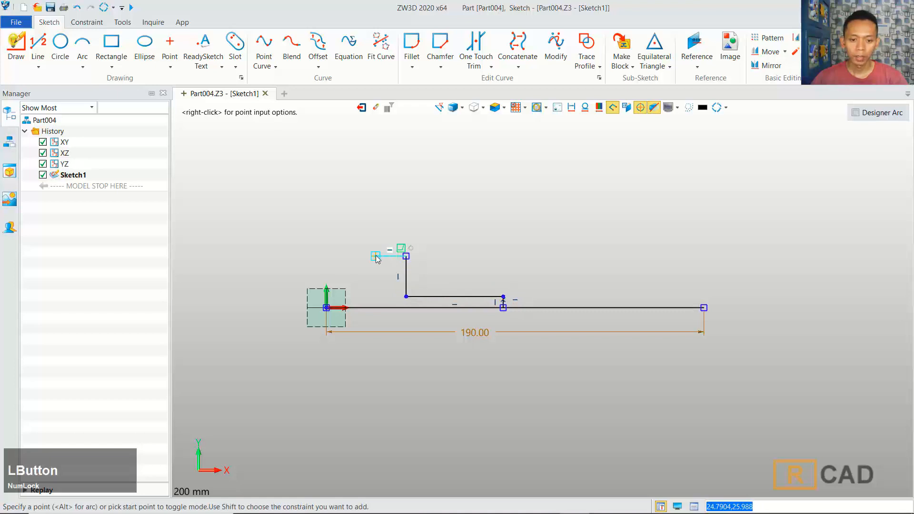
pyautogui.click(375, 256)
pyautogui.click(357, 308)
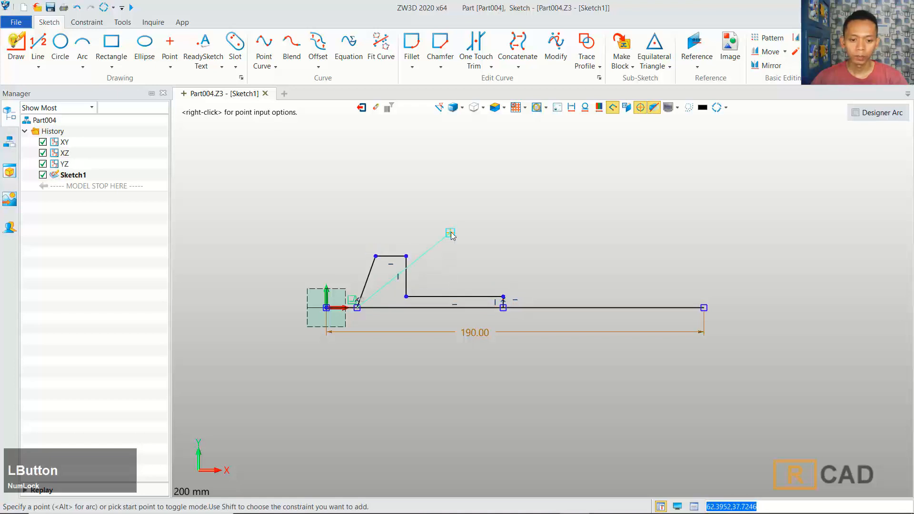
pyautogui.middleClick(492, 245)
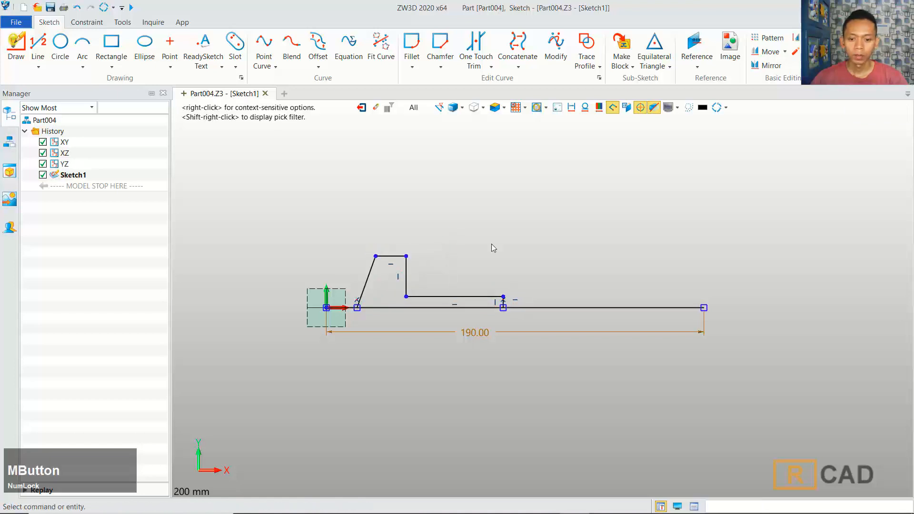
# Step: Draw the outer outline from the base line: right wall, three rectangular notches along the top, and a slanted edge to the origin
pyautogui.middleClick(510, 220)
pyautogui.click(15, 52)
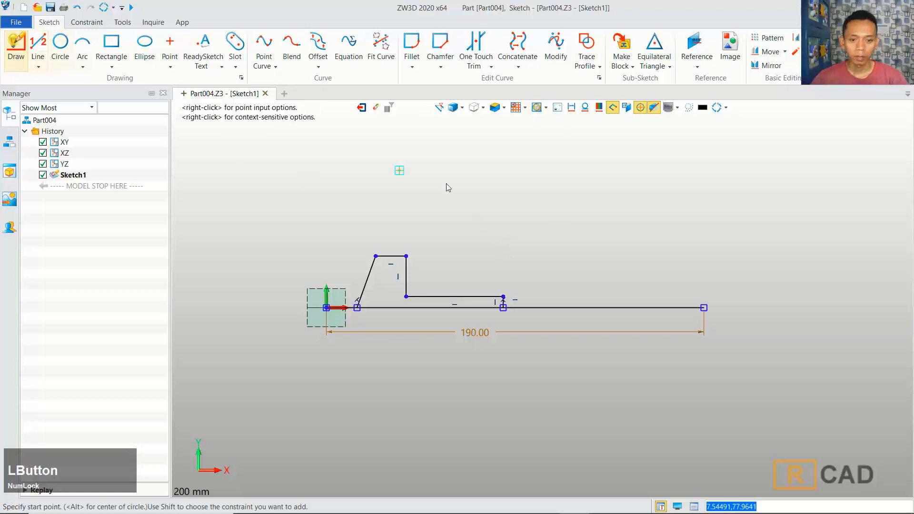
pyautogui.click(520, 307)
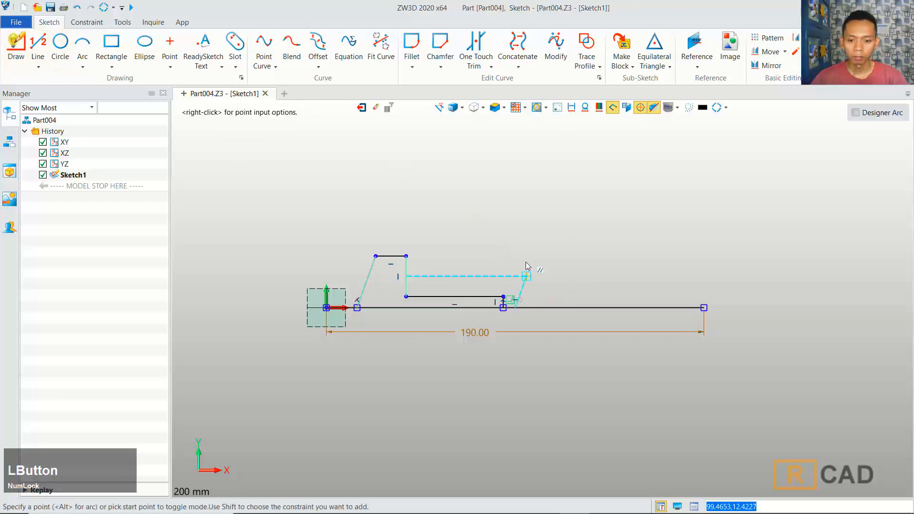
pyautogui.click(515, 196)
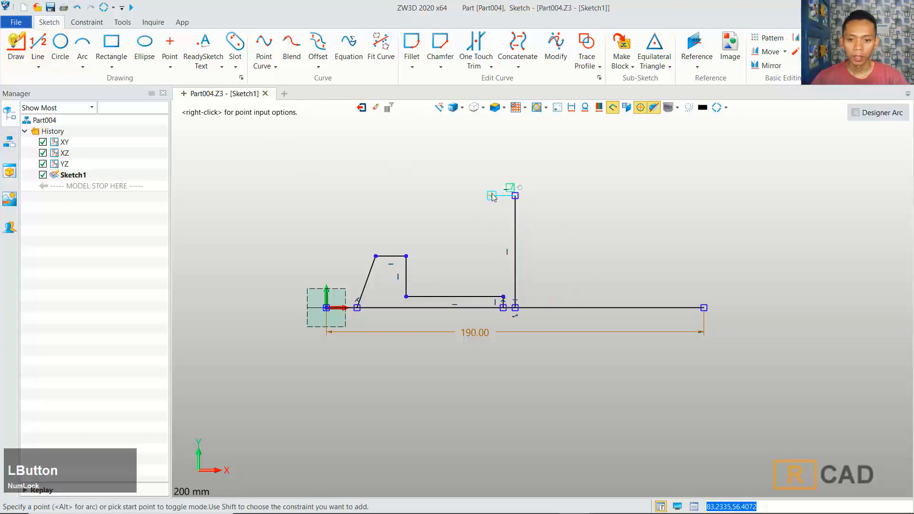
pyautogui.click(492, 196)
pyautogui.click(492, 162)
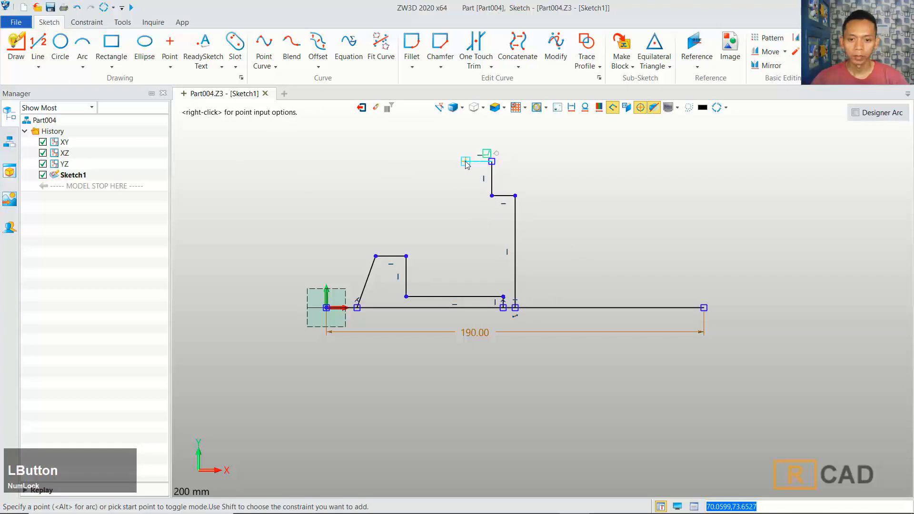
pyautogui.click(465, 162)
pyautogui.click(465, 195)
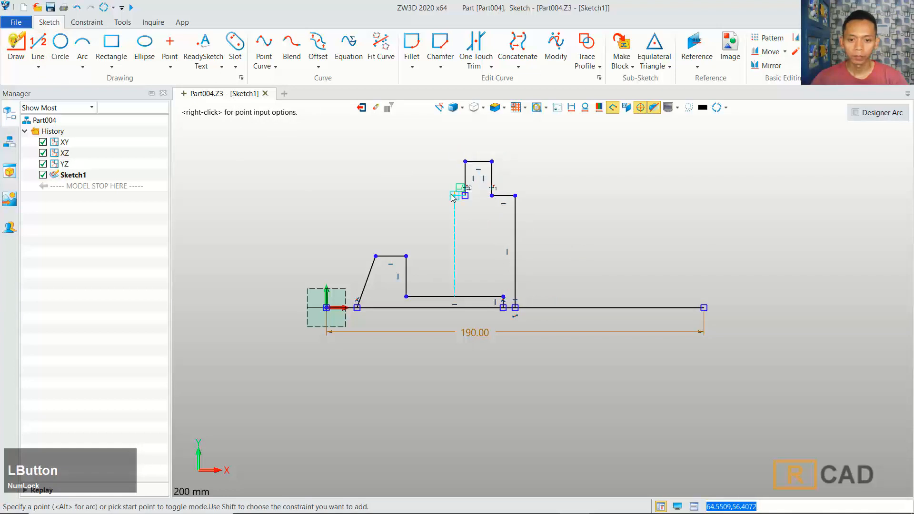
pyautogui.click(441, 195)
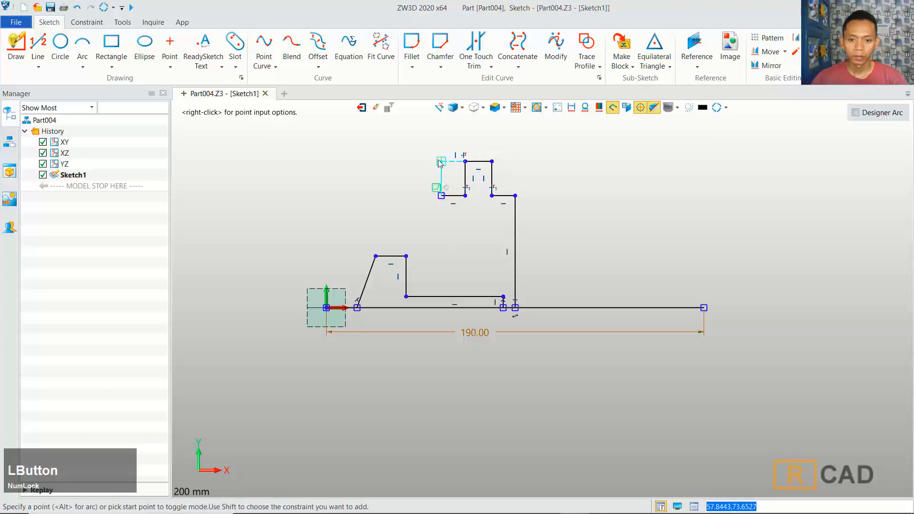
pyautogui.click(440, 162)
pyautogui.click(416, 161)
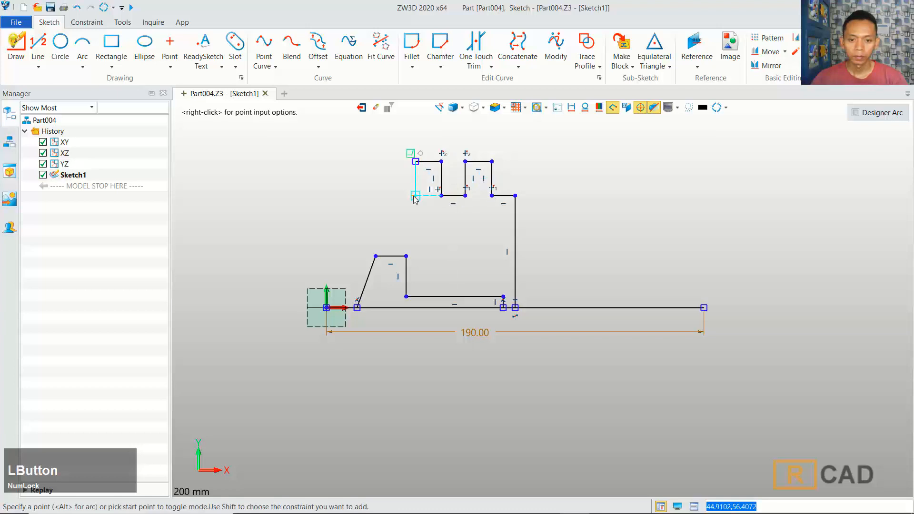
pyautogui.click(416, 195)
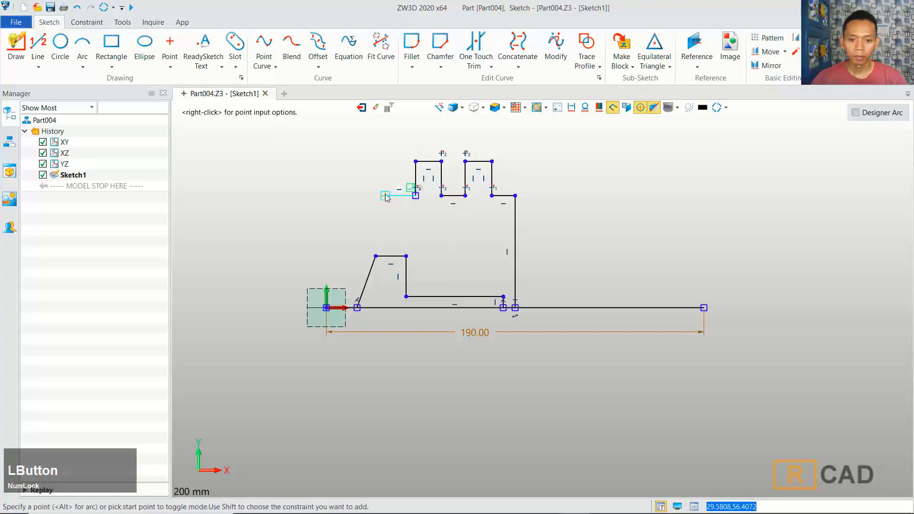
pyautogui.click(385, 195)
pyautogui.click(385, 161)
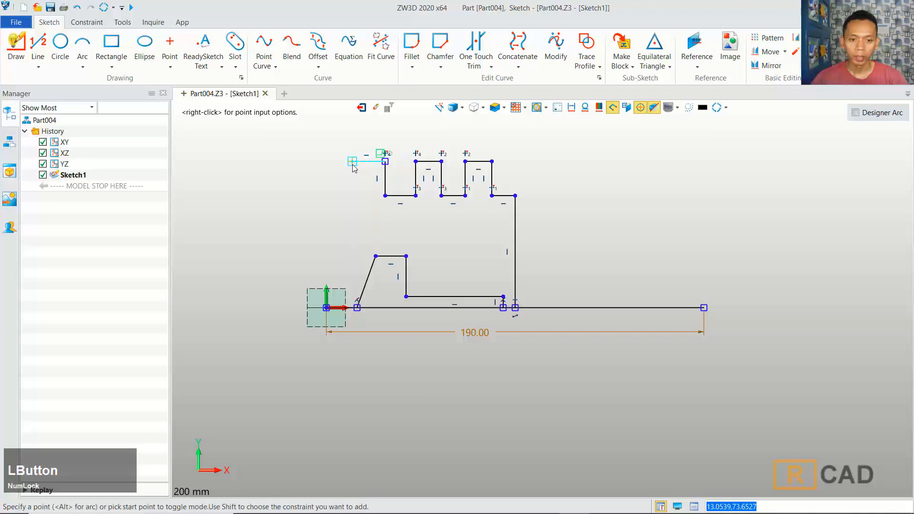
pyautogui.click(353, 162)
pyautogui.click(326, 307)
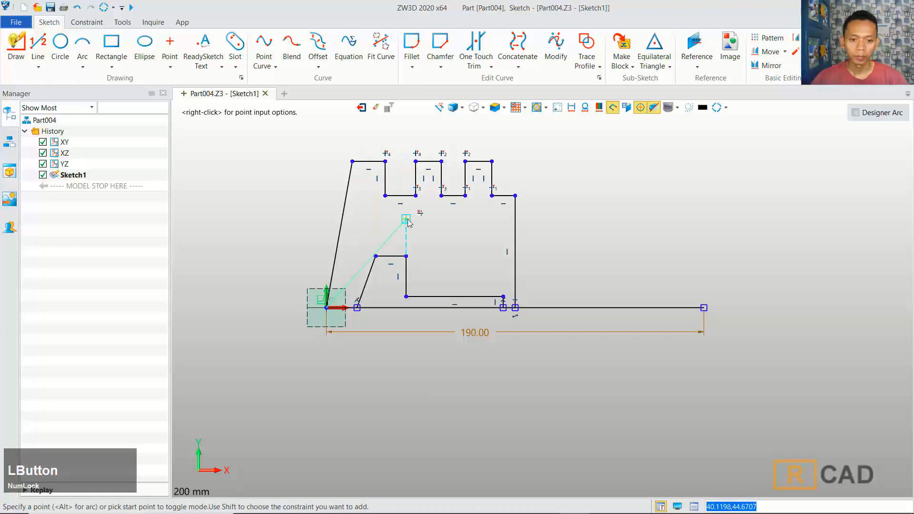
pyautogui.middleClick(409, 222)
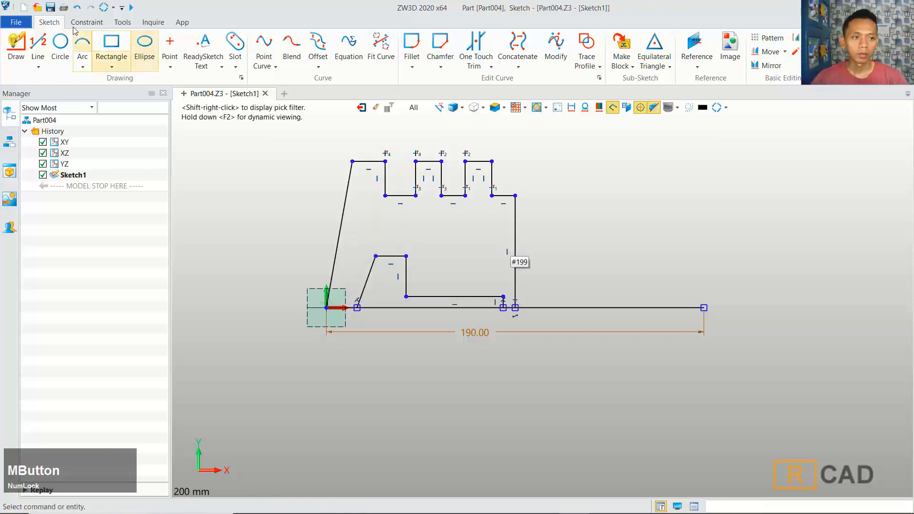
# Step: Trim away the excess segments of the base line with One Touch Trim
pyautogui.click(476, 47)
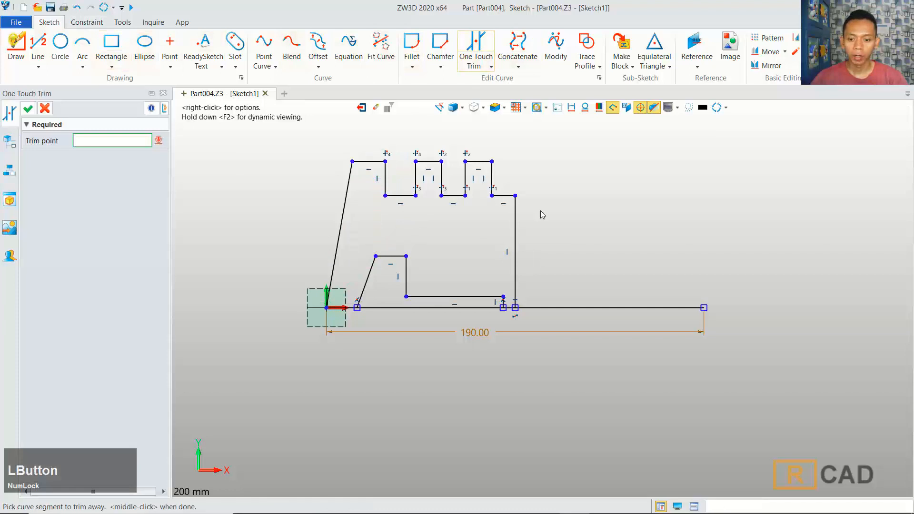
pyautogui.click(613, 312)
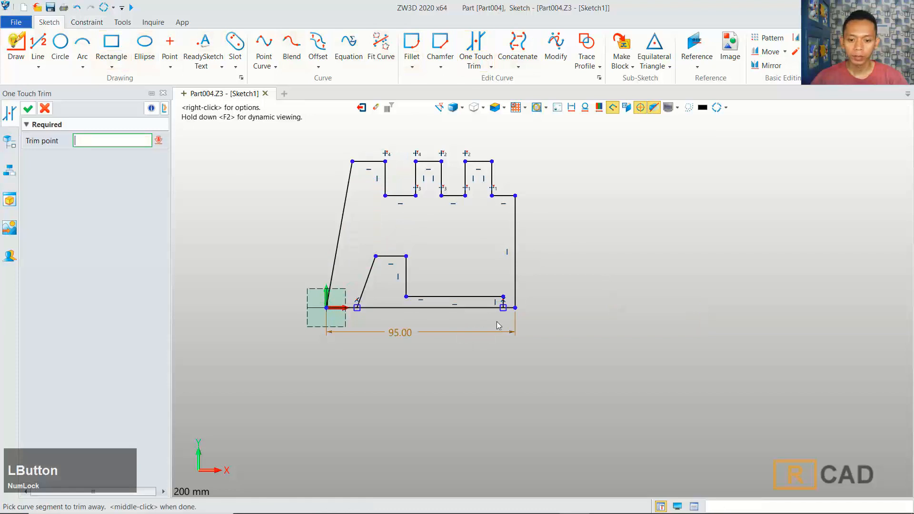
pyautogui.click(457, 308)
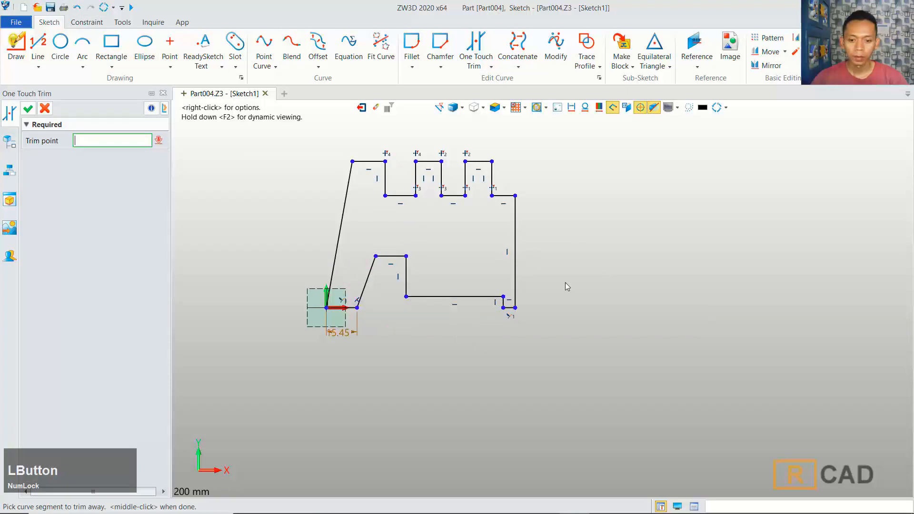
# Step: Dimension the short bottom-right horizontal edge to 9 mm
pyautogui.click(79, 26)
pyautogui.click(300, 50)
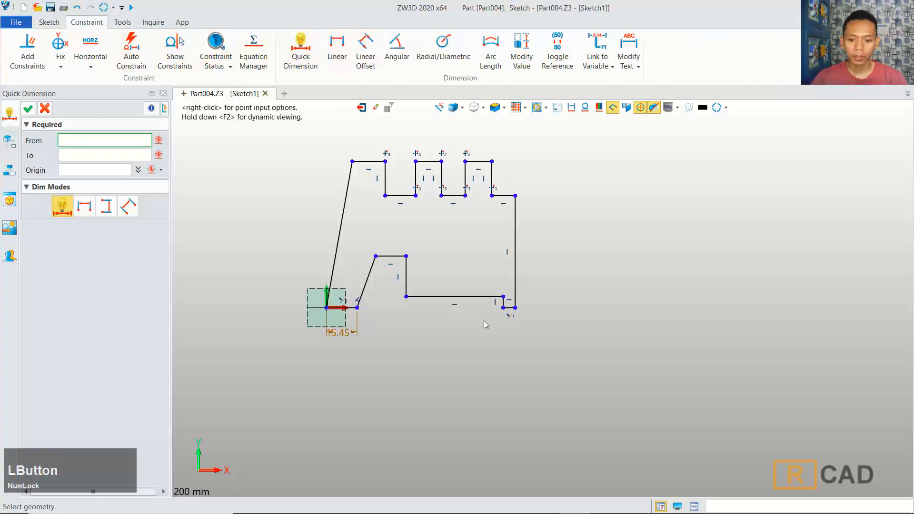
pyautogui.scroll(3, 498, 316)
pyautogui.click(516, 302)
pyautogui.click(516, 330)
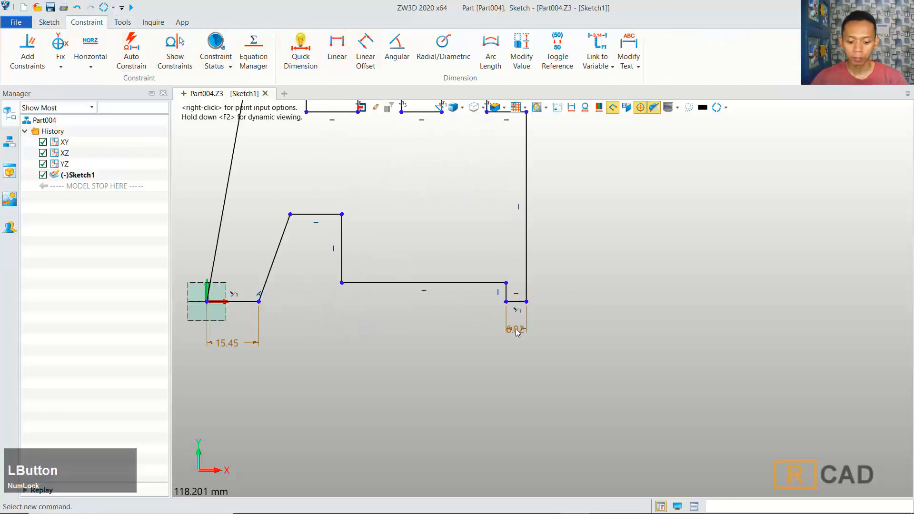
pyautogui.write('9')
pyautogui.click(718, 389)
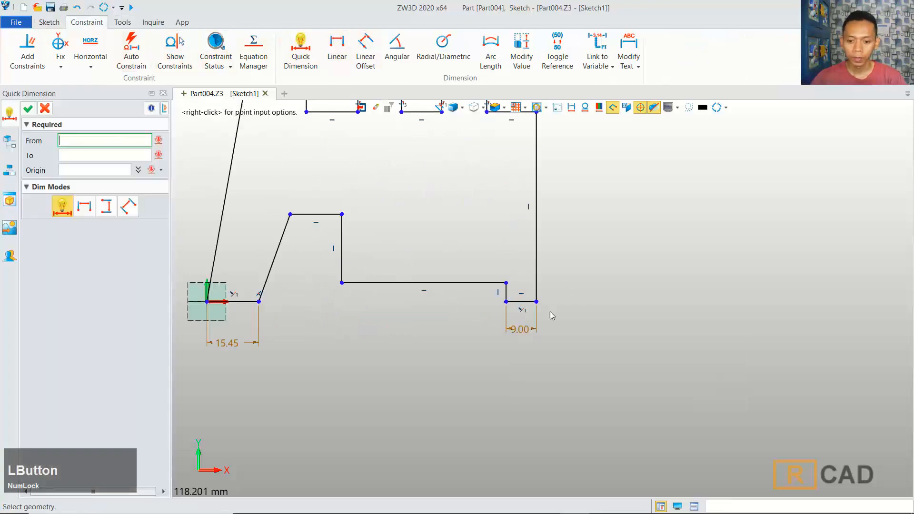
# Step: Dimension the short vertical step at the bottom right to 3 mm
pyautogui.click(473, 296)
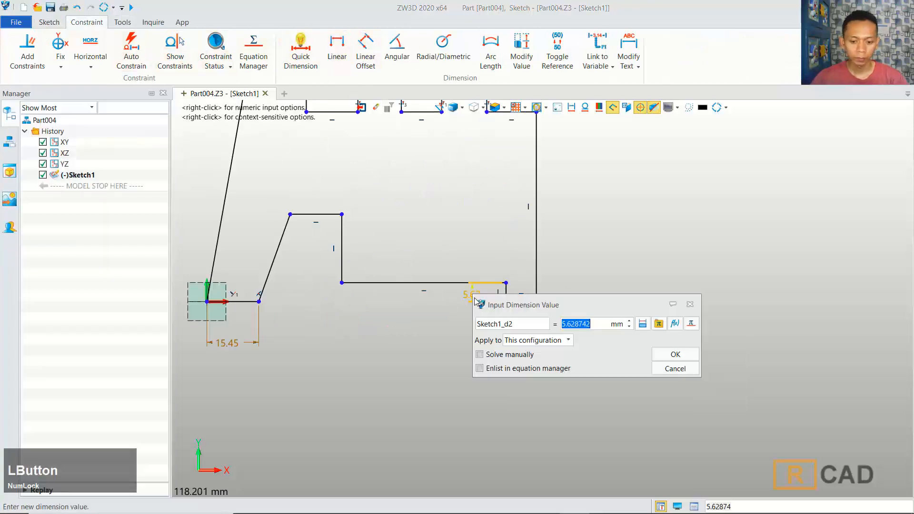
pyautogui.write('3')
pyautogui.click(671, 354)
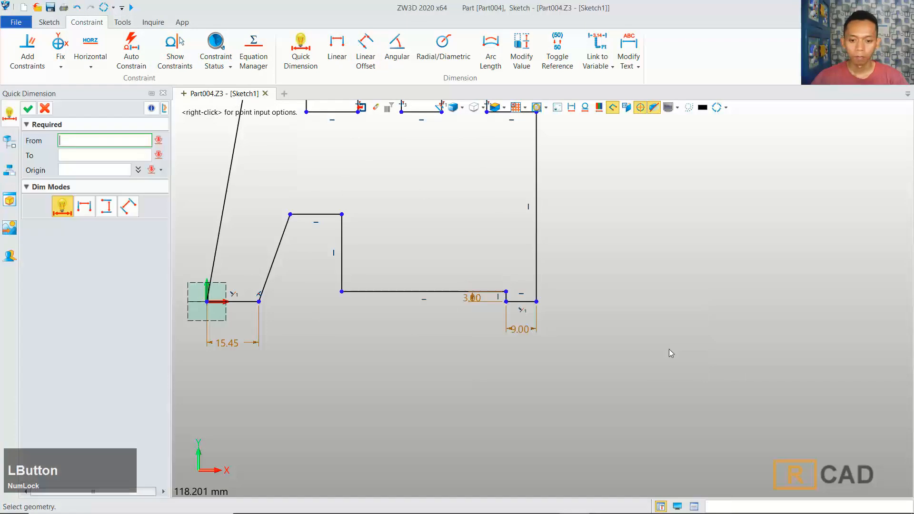
# Step: Dimension the long bottom horizontal edge of the profile to 58 mm
pyautogui.click(425, 297)
pyautogui.click(414, 319)
pyautogui.write('5')
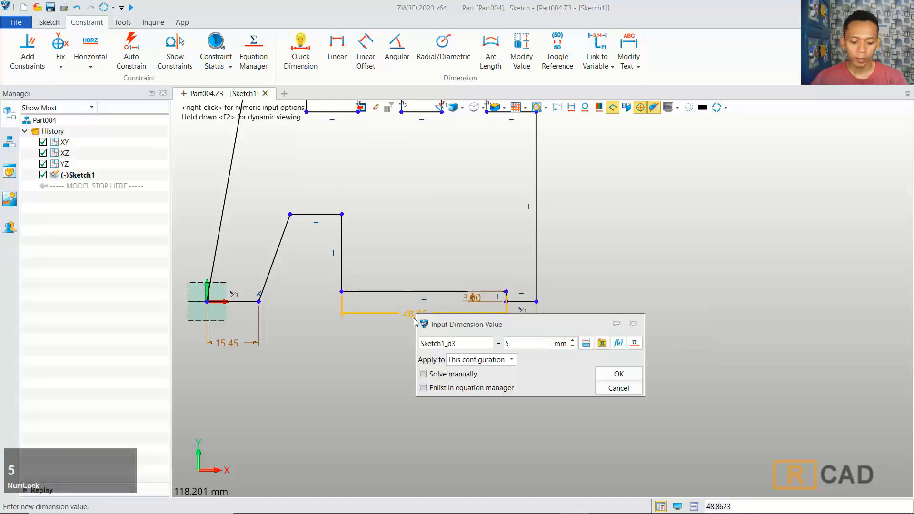
pyautogui.write('8')
pyautogui.click(619, 374)
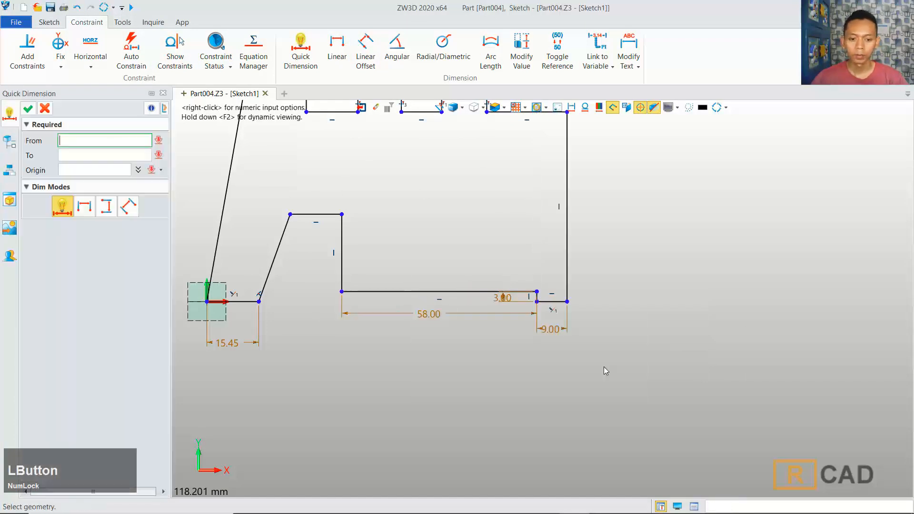
# Step: Dimension the inner vertical edge of the lower step to 13 mm
pyautogui.click(350, 259)
pyautogui.click(365, 256)
pyautogui.write('1')
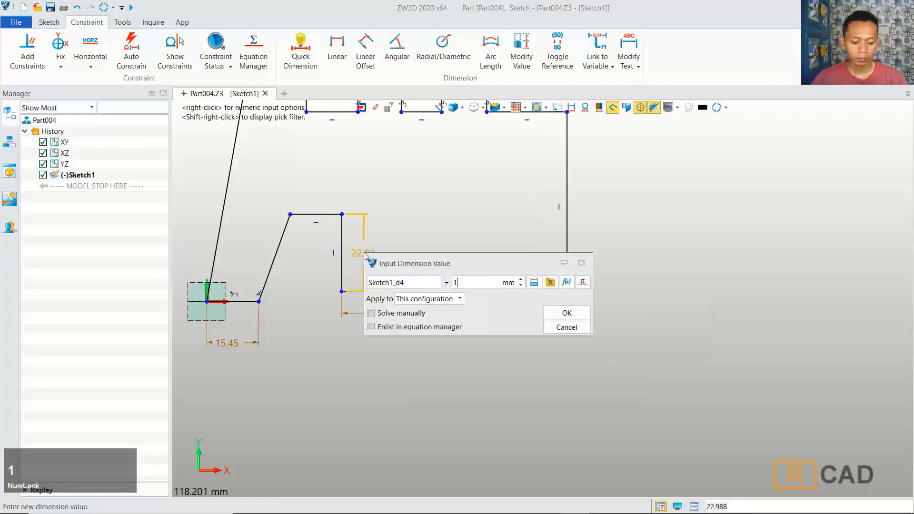
pyautogui.write('3')
pyautogui.click(562, 314)
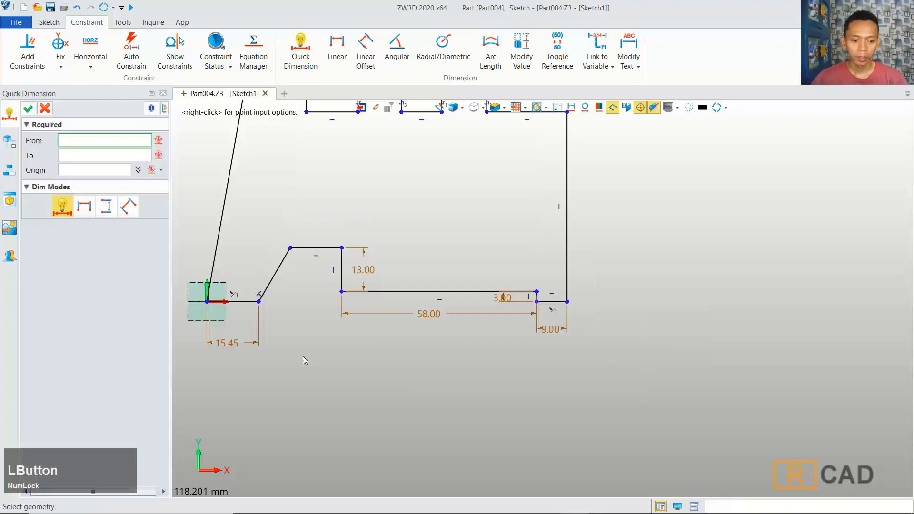
# Step: Dimension the horizontal distance from the short slanted edge's foot to the lower step's vertical edge as 15 mm
pyautogui.click(260, 307)
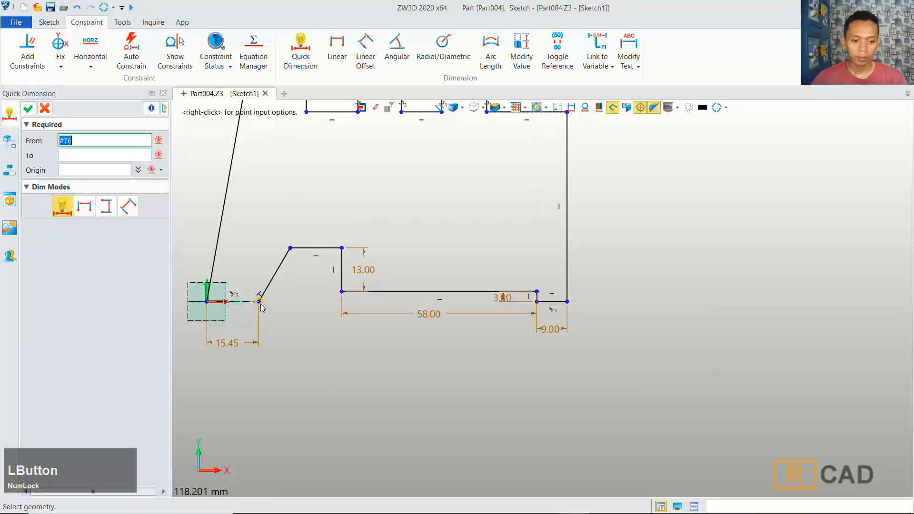
pyautogui.click(341, 291)
pyautogui.click(305, 346)
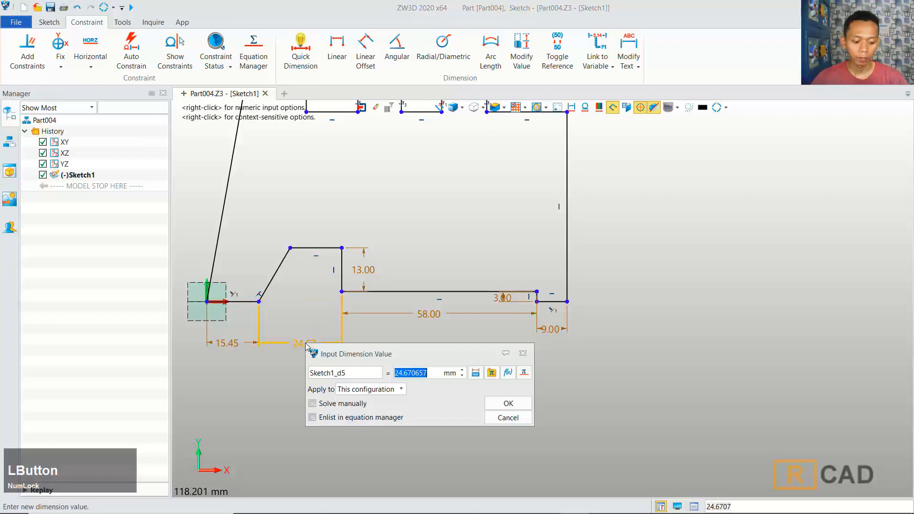
pyautogui.write('15')
pyautogui.click(485, 403)
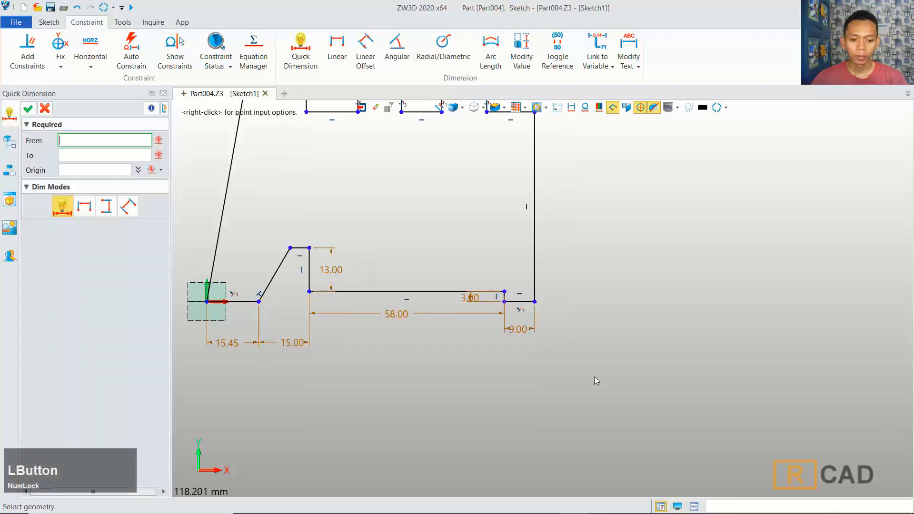
# Step: Set the dimension from the origin to the short slanted edge's foot to 13 mm
pyautogui.middleClick(404, 372)
pyautogui.moveTo(381, 369); pyautogui.dragTo(449, 369, button='middle')
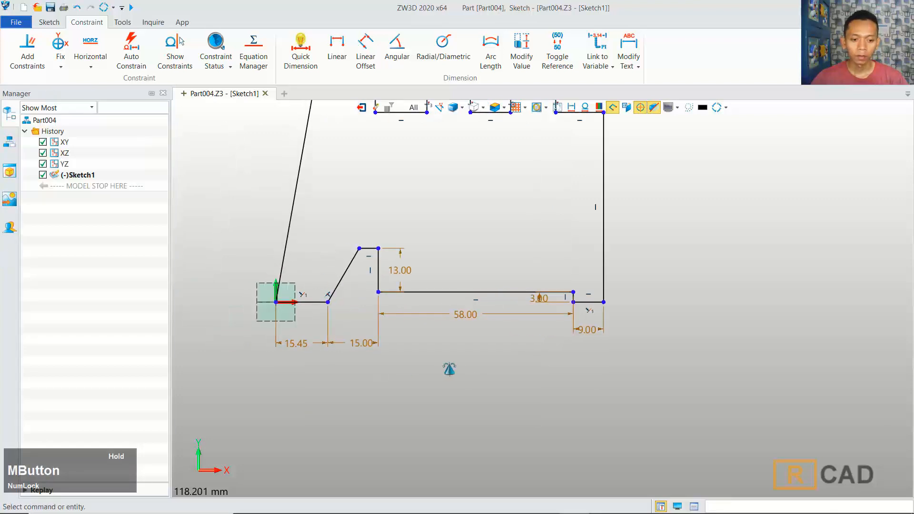
pyautogui.doubleClick(304, 344)
pyautogui.write('13')
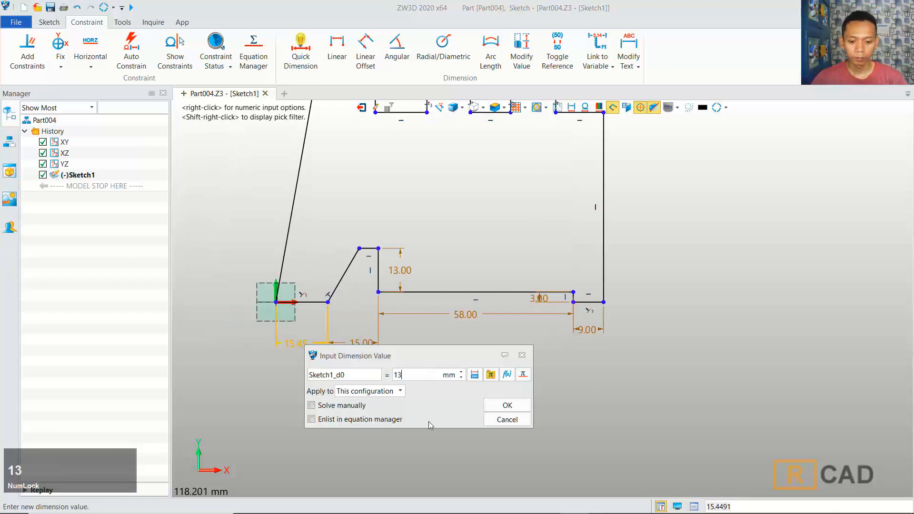
pyautogui.click(508, 405)
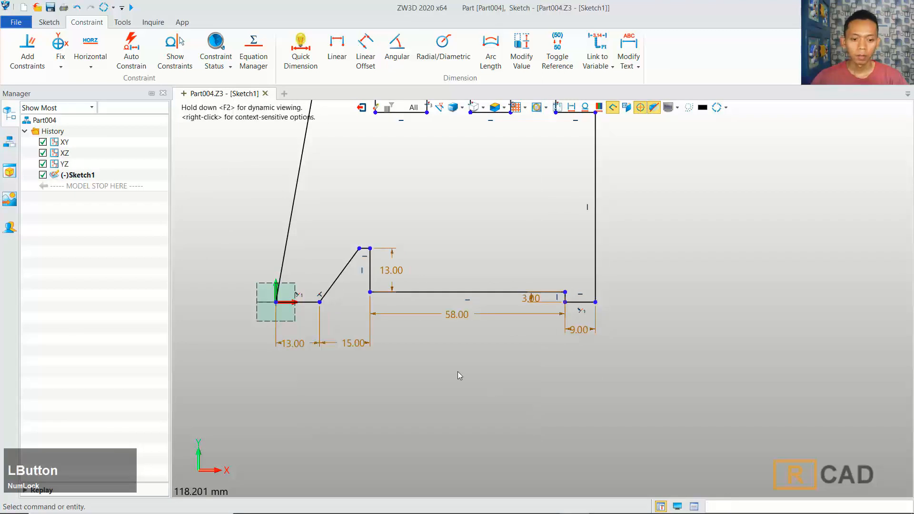
# Step: Dimension the angle of the long slanted edge at the origin to 80 degrees
pyautogui.click(303, 71)
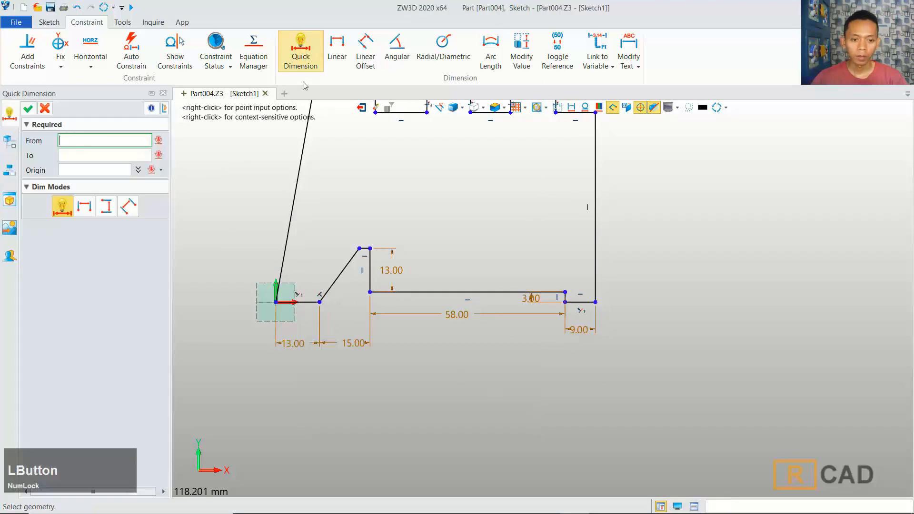
pyautogui.click(291, 302)
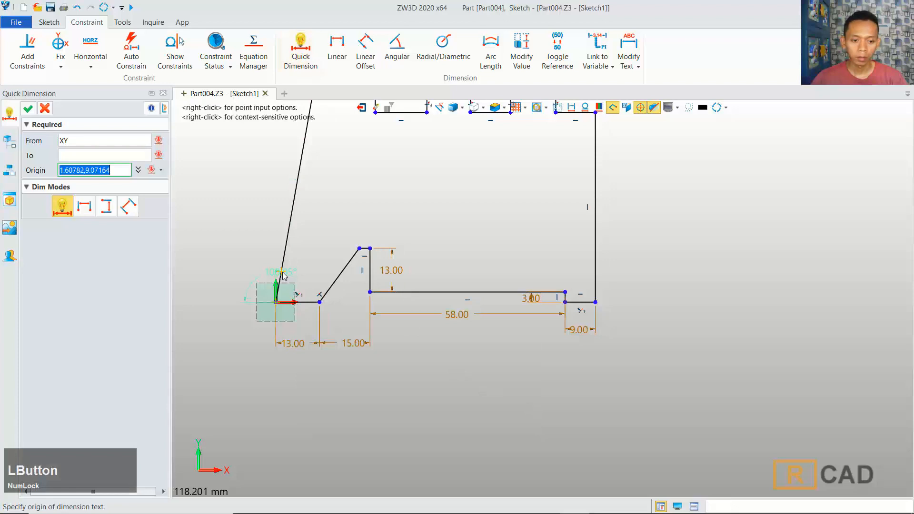
pyautogui.click(300, 272)
pyautogui.write('80')
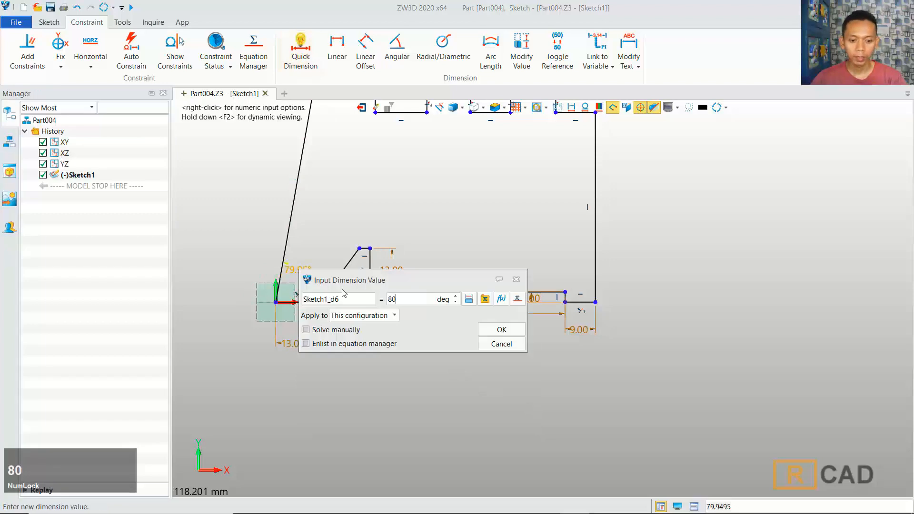
pyautogui.click(499, 330)
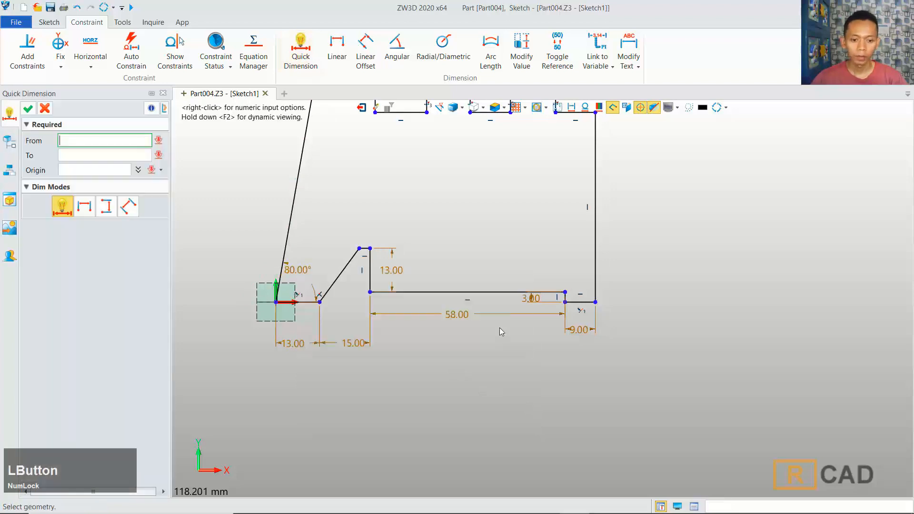
# Step: Dimension the angle between the short slanted edge and the base line to 100 degrees
pyautogui.click(333, 286)
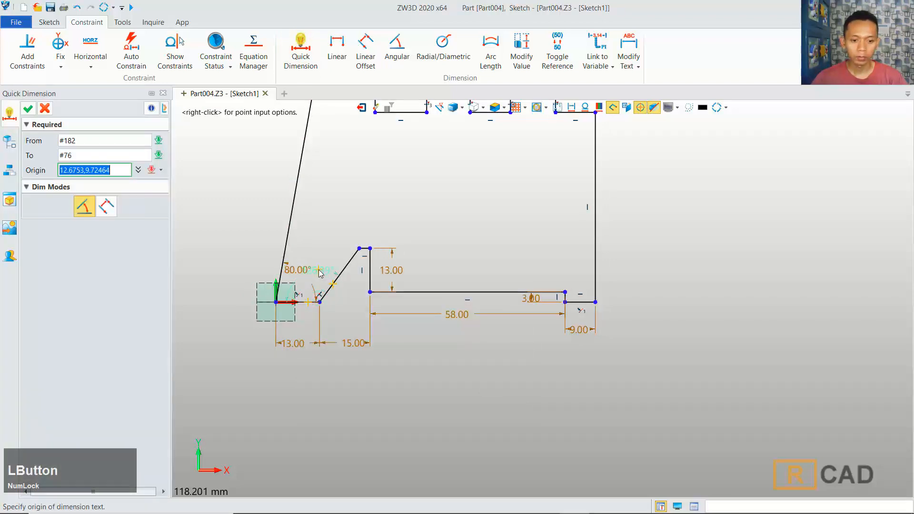
pyautogui.click(319, 272)
pyautogui.write('10')
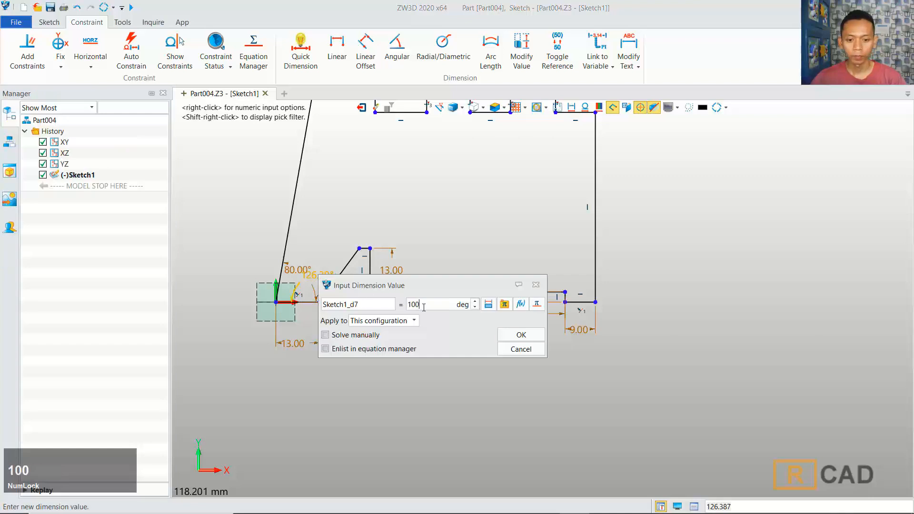
pyautogui.write('0')
pyautogui.click(520, 335)
# Step: Dimension the length of the long slanted edge to 36 mm
pyautogui.scroll(-1, 420, 222)
pyautogui.moveTo(421, 222); pyautogui.dragTo(452, 300, button='middle')
pyautogui.click(350, 261)
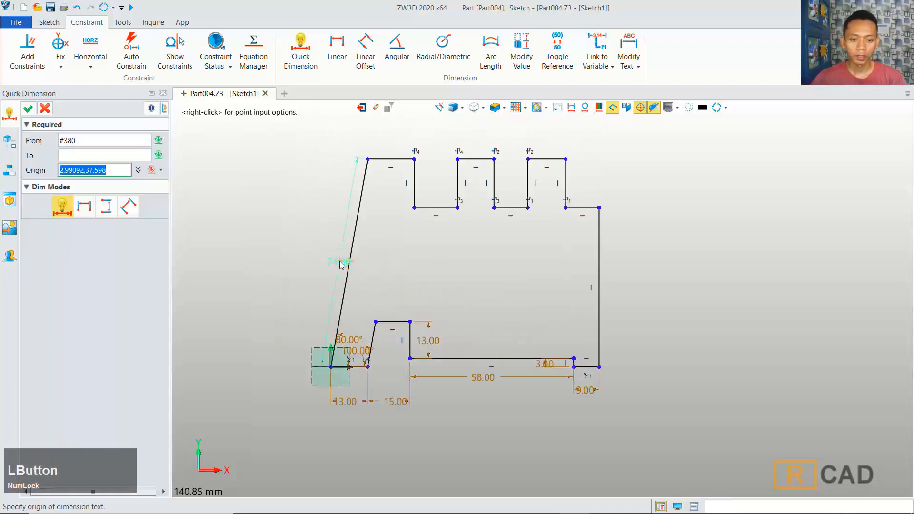
pyautogui.click(341, 265)
pyautogui.write('36')
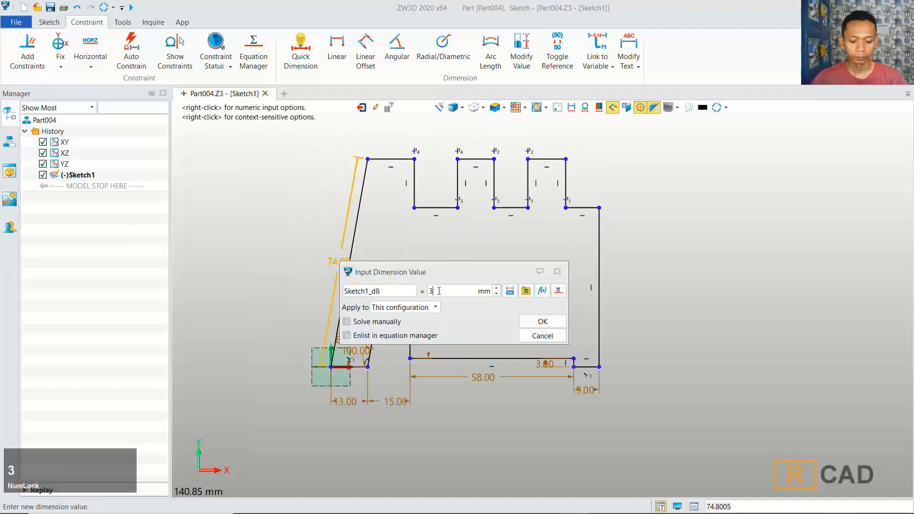
pyautogui.click(542, 322)
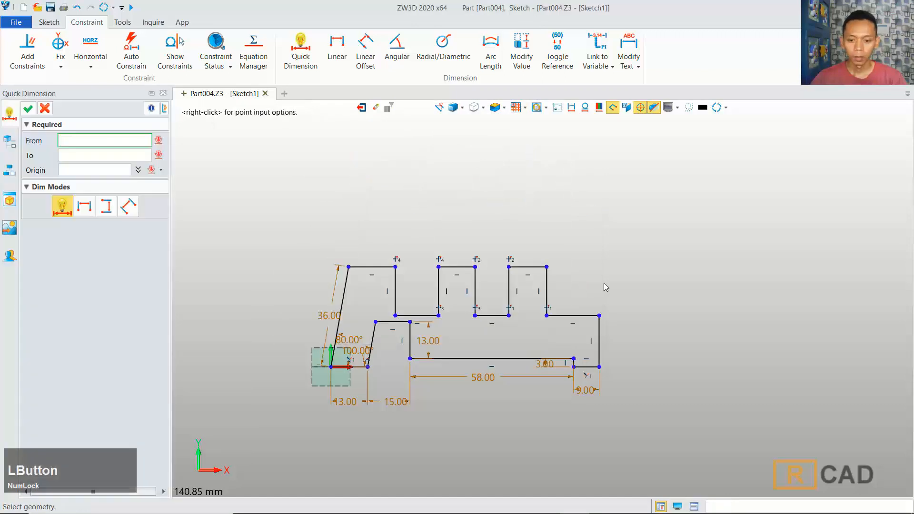
# Step: Dimension the short vertical edge on the right side of the top notches to 6 mm
pyautogui.click(582, 315)
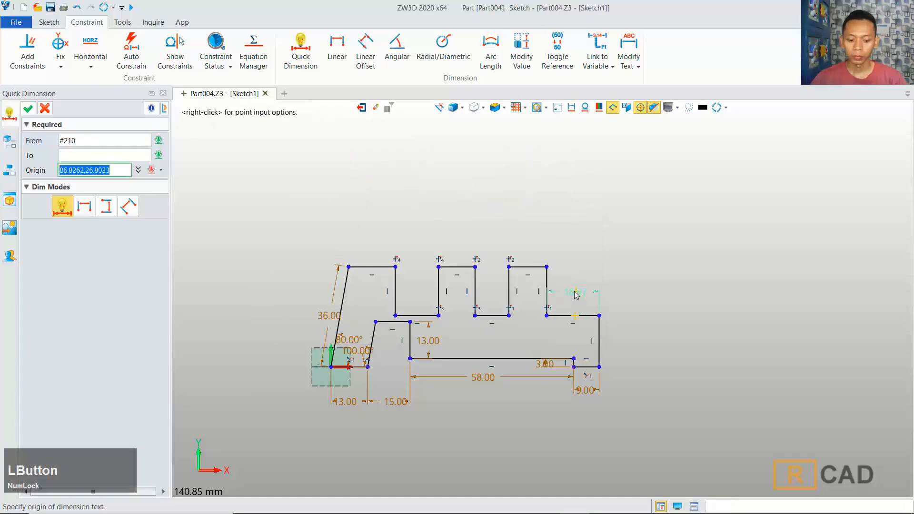
pyautogui.click(576, 295)
pyautogui.write('6')
pyautogui.click(774, 351)
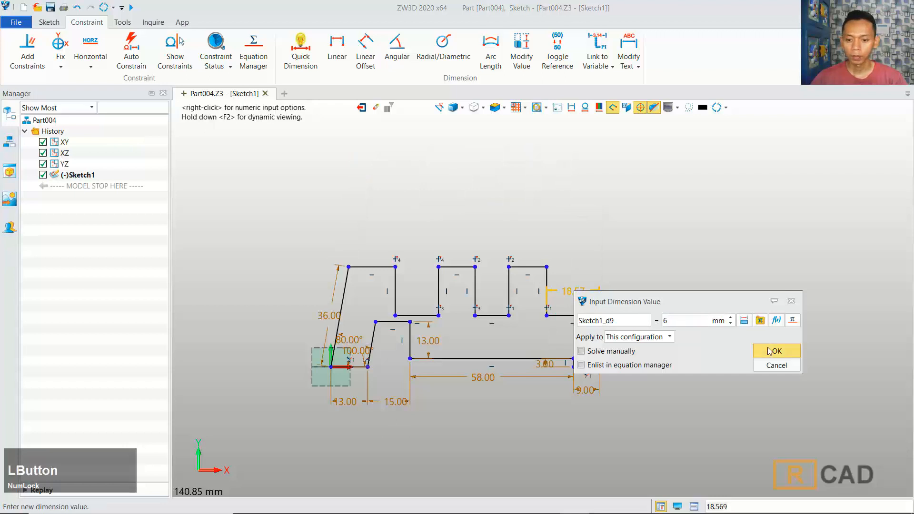
# Step: Dimension the top edge of the rightmost tooth to 14 mm
pyautogui.click(547, 244)
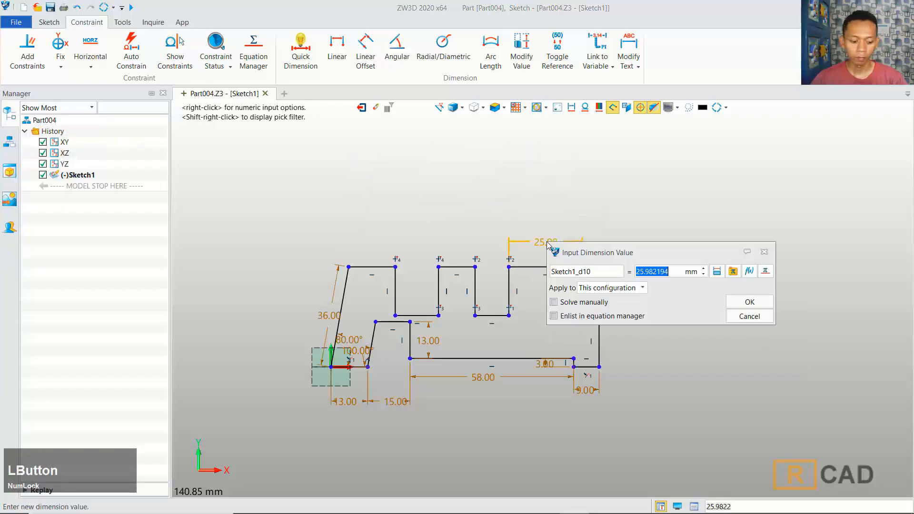
pyautogui.write('14')
pyautogui.click(742, 301)
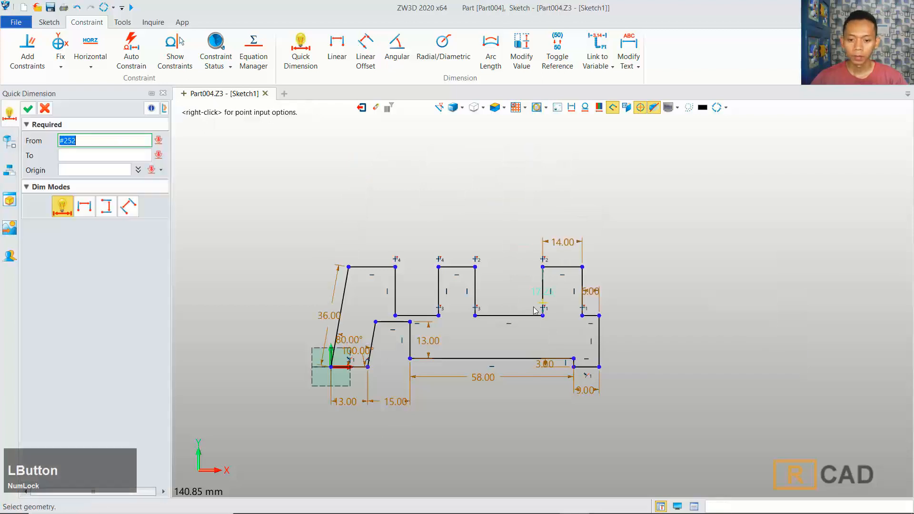
# Step: Dimension the bottom of the right notch gap to 12 mm
pyautogui.click(520, 316)
pyautogui.click(520, 330)
pyautogui.write('12')
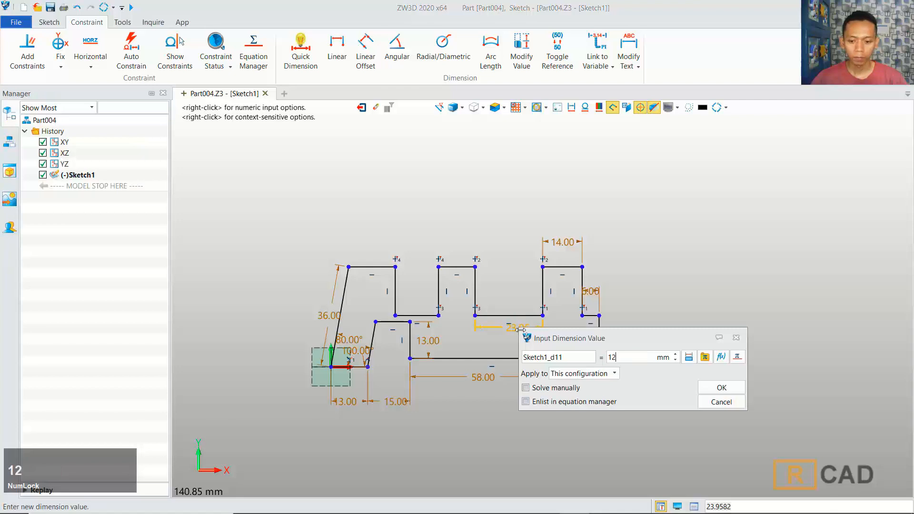
pyautogui.click(716, 386)
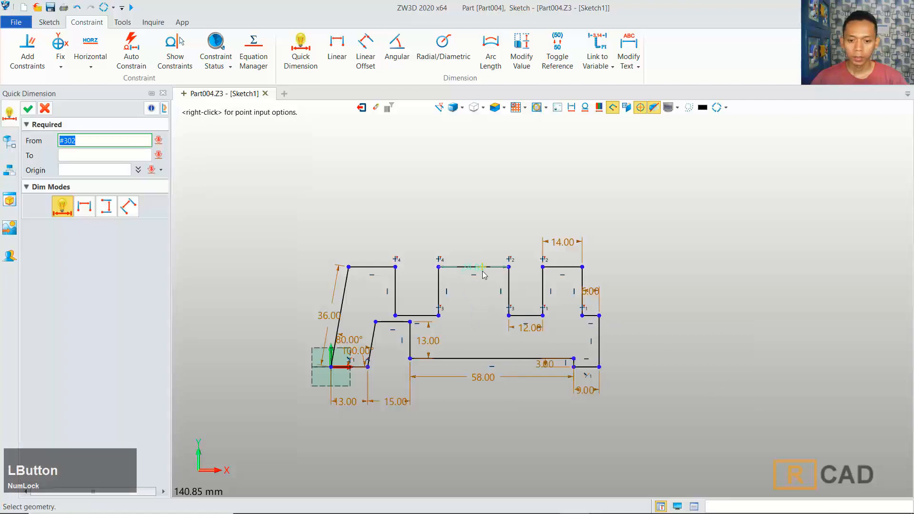
# Step: Dimension the top edge of the middle tooth to 14 mm
pyautogui.click(481, 245)
pyautogui.write('1')
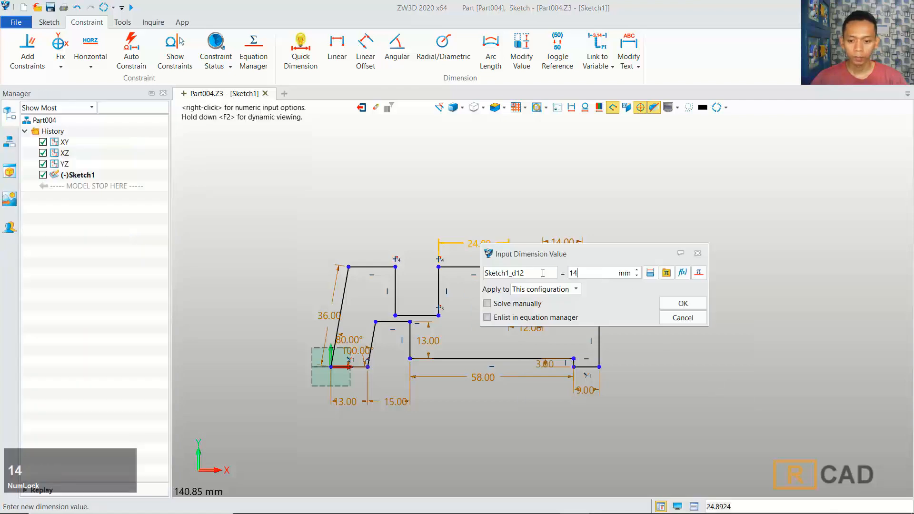
pyautogui.write('4')
pyautogui.click(676, 304)
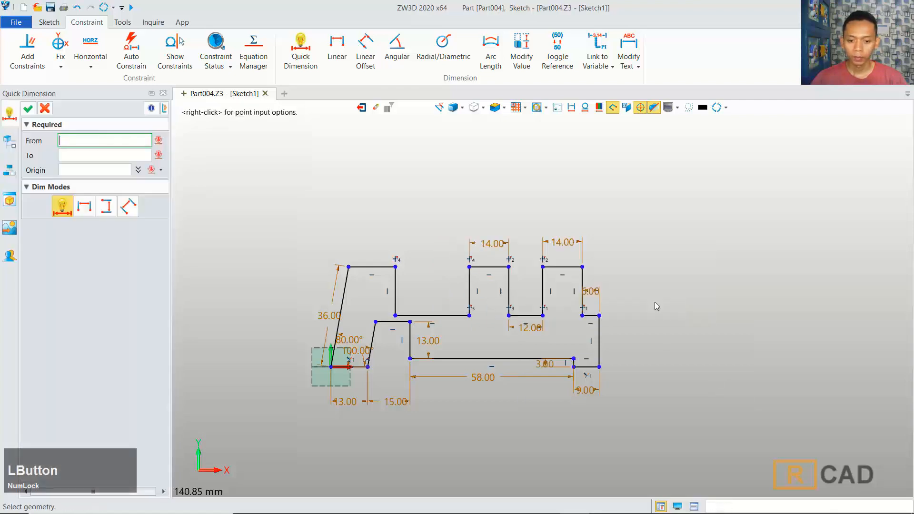
# Step: Dimension the bottom of the left notch gap to 12 mm and close the dimension command
pyautogui.click(455, 315)
pyautogui.click(452, 332)
pyautogui.write('12')
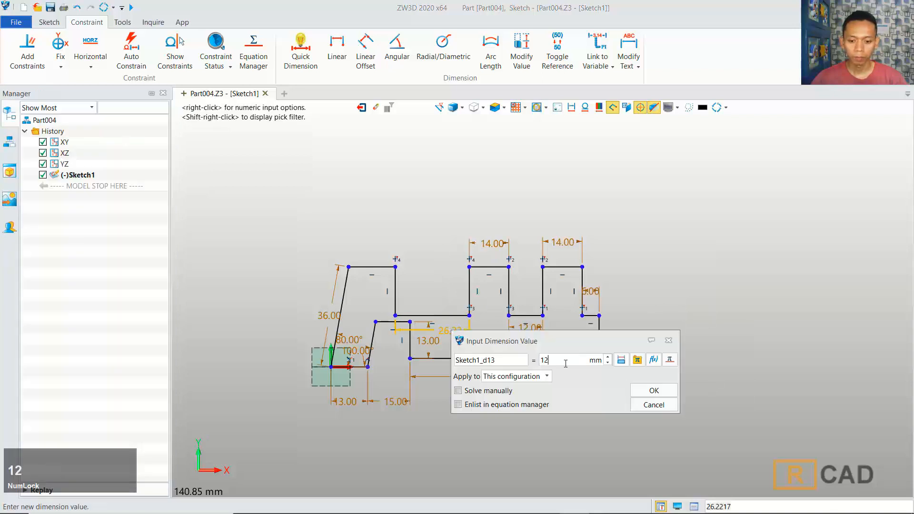
pyautogui.click(651, 388)
pyautogui.moveTo(638, 301); pyautogui.dragTo(625, 273, button='middle')
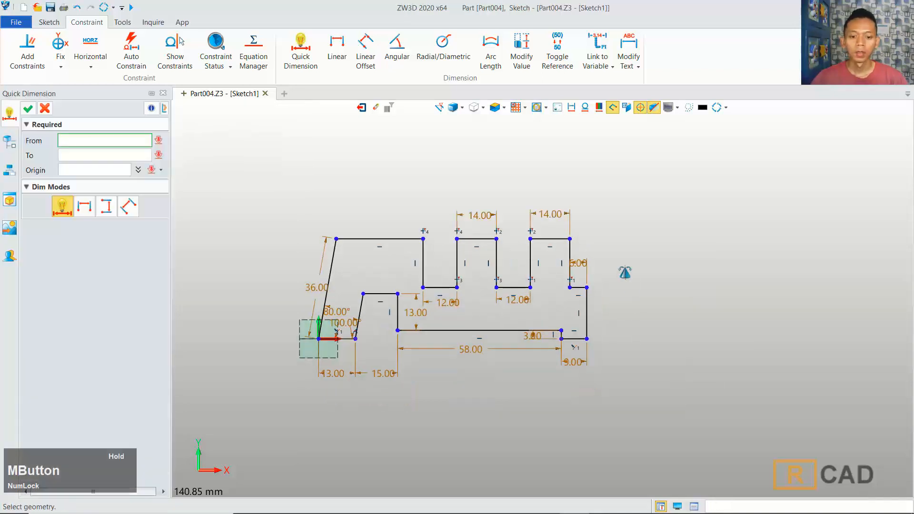
pyautogui.click(30, 112)
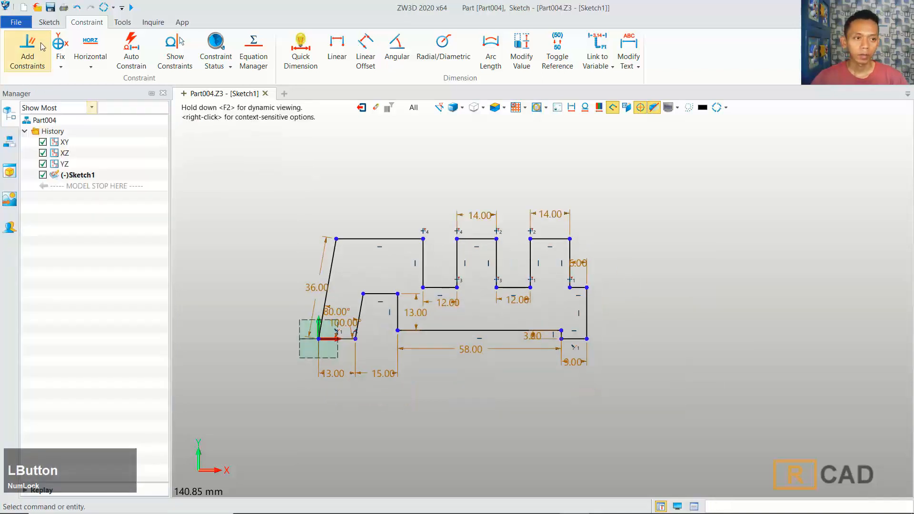
# Step: Mirror the whole profile about its right vertical edge, keeping the original entities
pyautogui.click(49, 22)
pyautogui.click(768, 66)
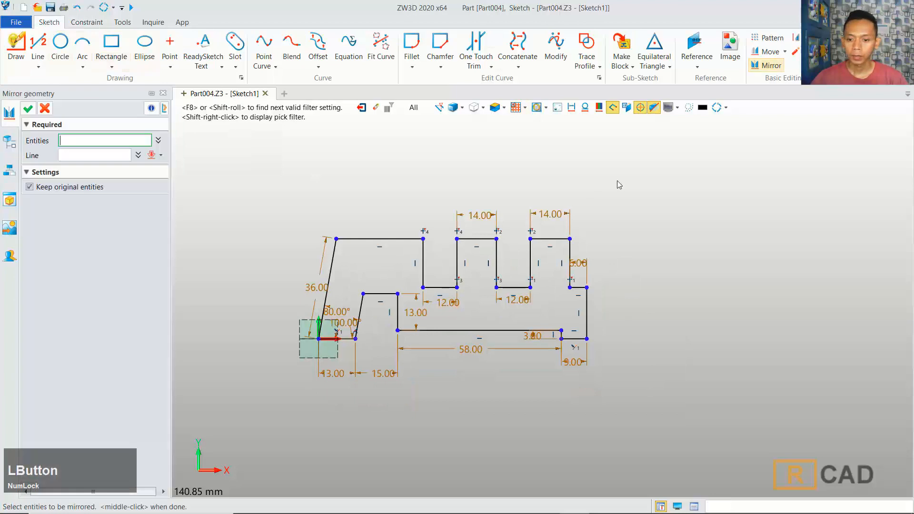
pyautogui.moveTo(579, 207)
pyautogui.mouseDown()
pyautogui.moveTo(432, 380)
pyautogui.moveTo(291, 394)
pyautogui.mouseUp()
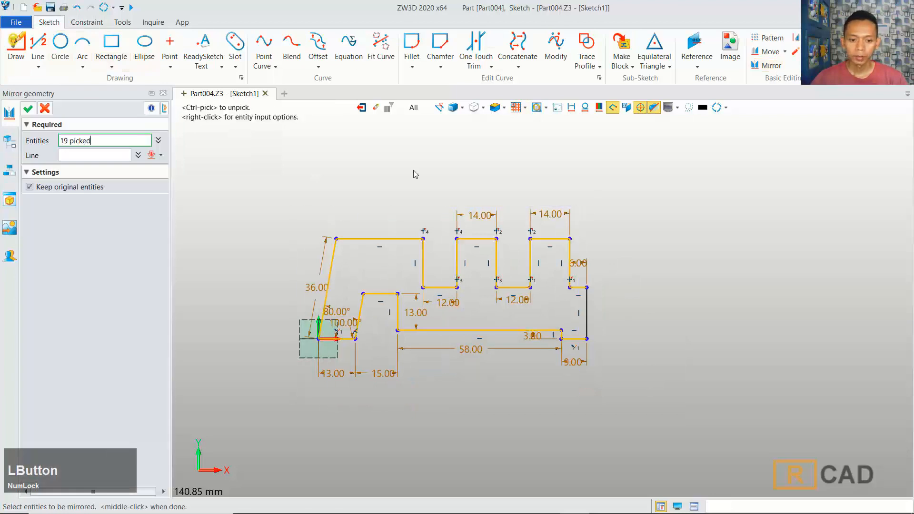
pyautogui.click(114, 155)
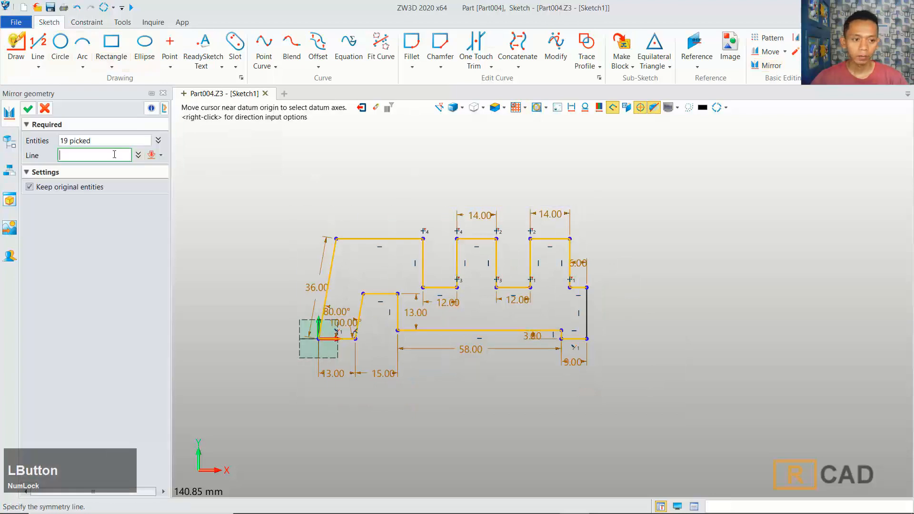
pyautogui.click(595, 321)
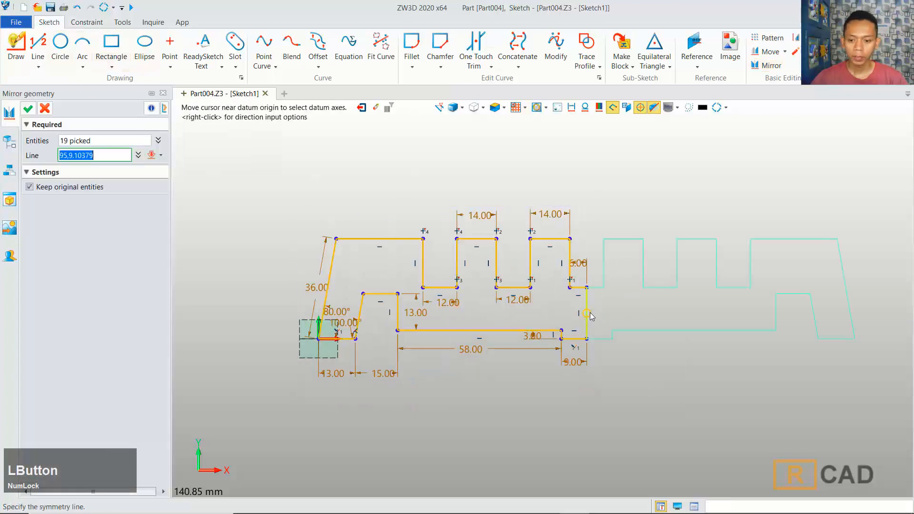
pyautogui.click(28, 109)
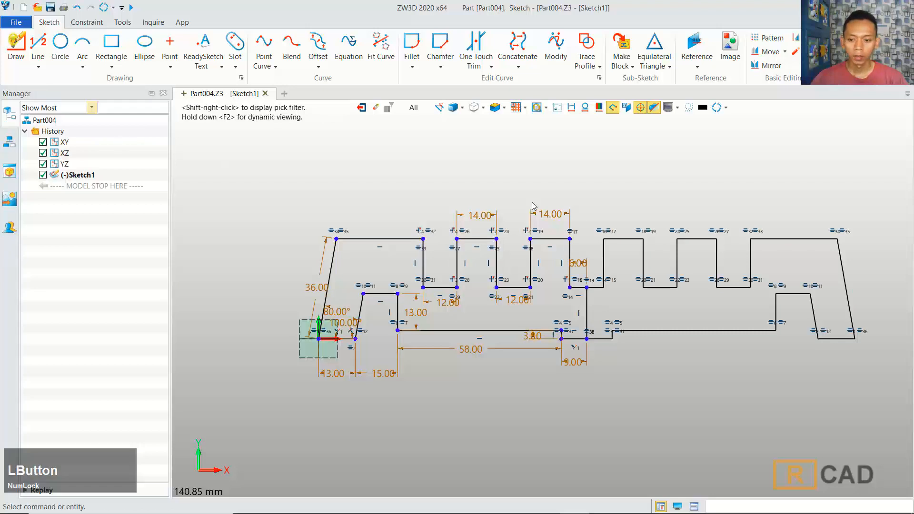
# Step: Delete the short leftover vertical line at the mirror edge and exit the sketch
pyautogui.click(588, 317)
pyautogui.press('Delete')
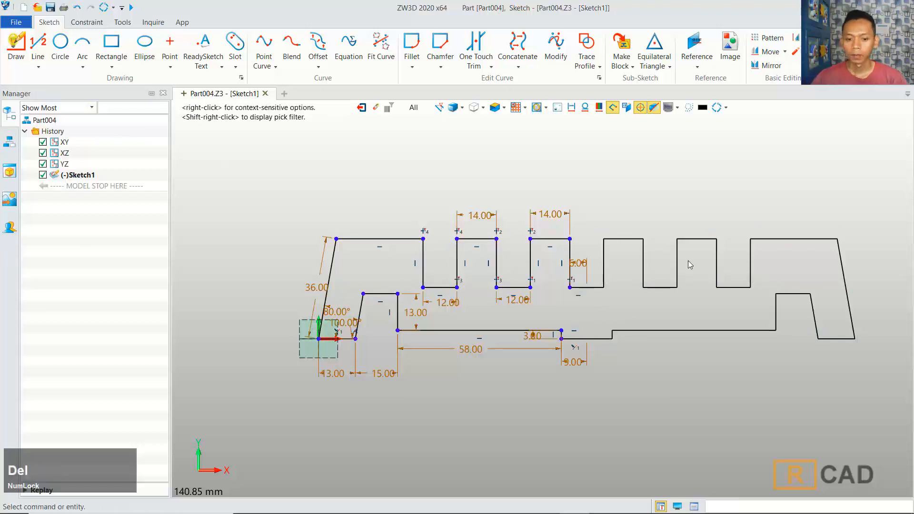
pyautogui.click(361, 108)
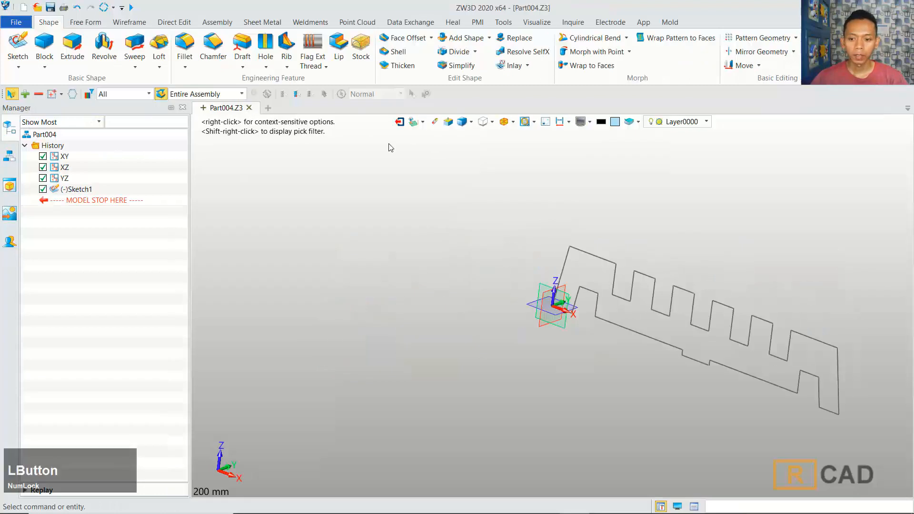
# Step: Extrude Sketch1 as a one-sided extrusion 120 mm long
pyautogui.moveTo(738, 265); pyautogui.dragTo(651, 253, button='middle')
pyautogui.moveTo(596, 291); pyautogui.dragTo(582, 296, button='middle')
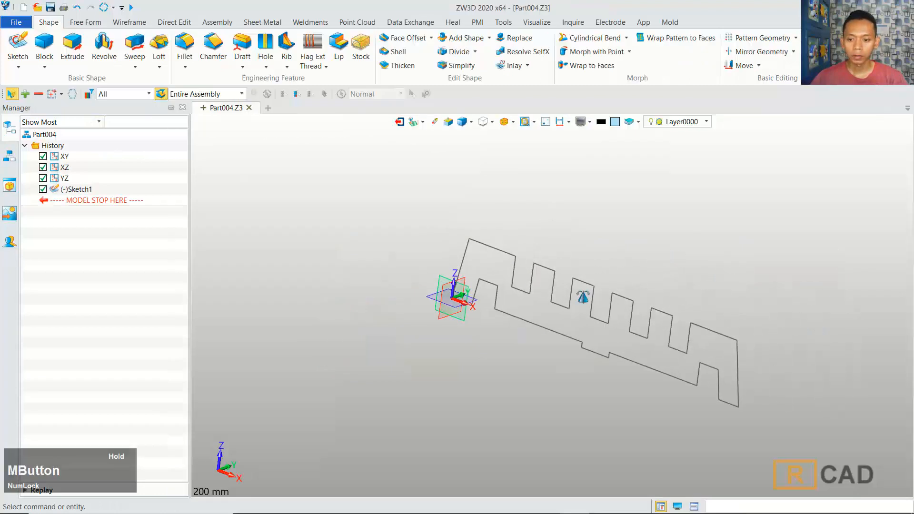
pyautogui.rightClick(589, 295)
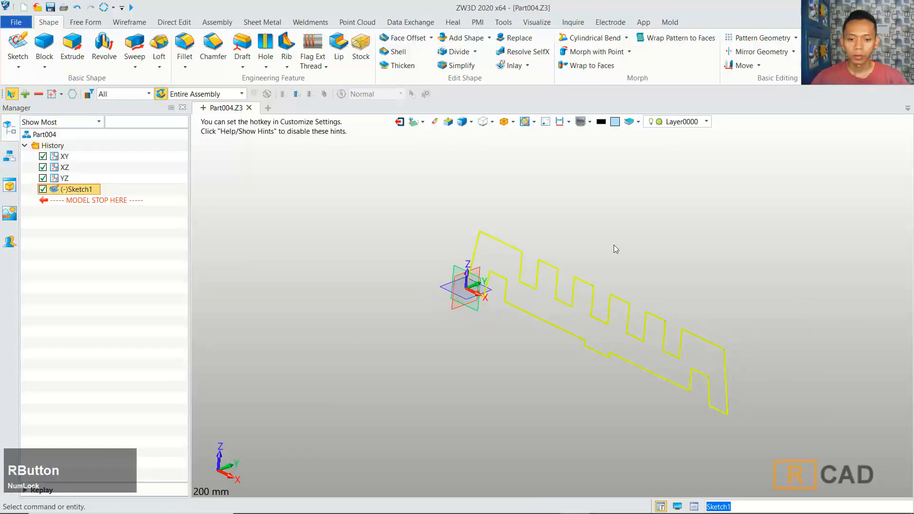
pyautogui.moveTo(613, 244); pyautogui.dragTo(588, 247, button='middle')
pyautogui.click(72, 47)
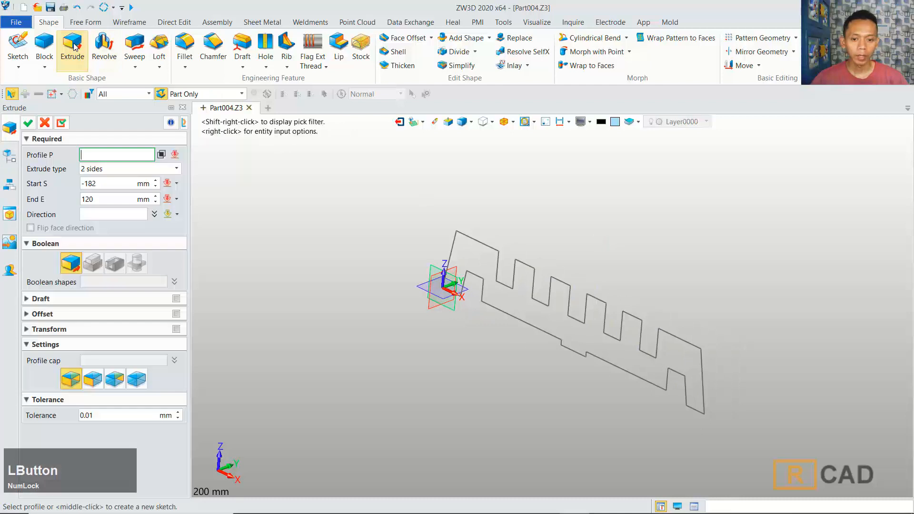
pyautogui.click(507, 262)
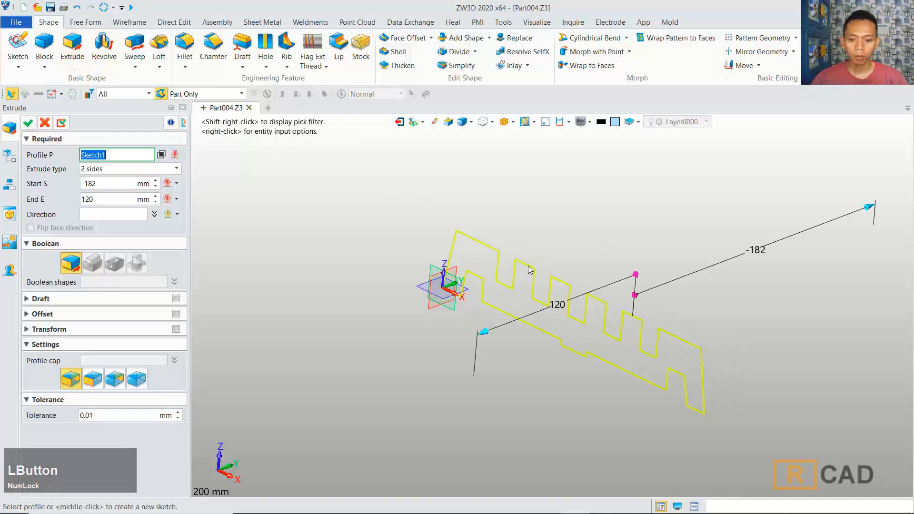
pyautogui.click(143, 169)
pyautogui.click(138, 181)
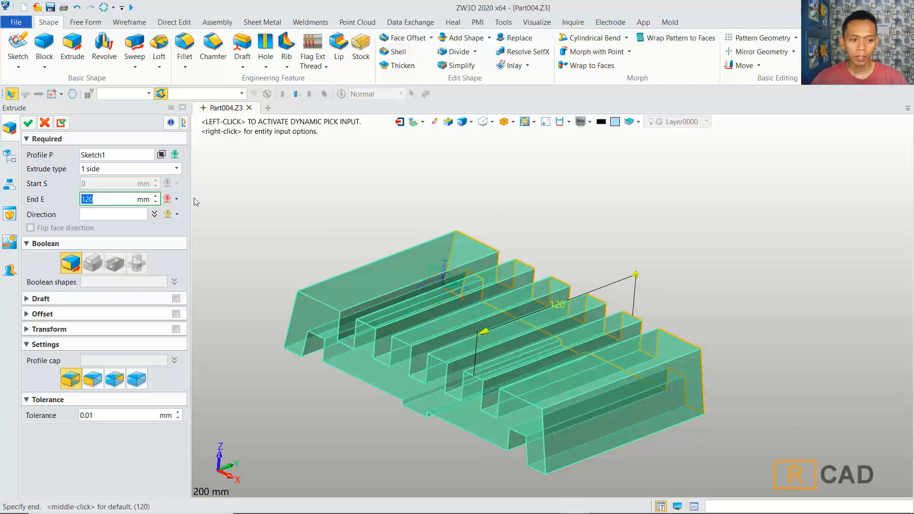
pyautogui.click(28, 122)
# Step: Start a new sketch on the end face of the extruded solid
pyautogui.moveTo(567, 248); pyautogui.dragTo(604, 190, button='middle')
pyautogui.click(17, 45)
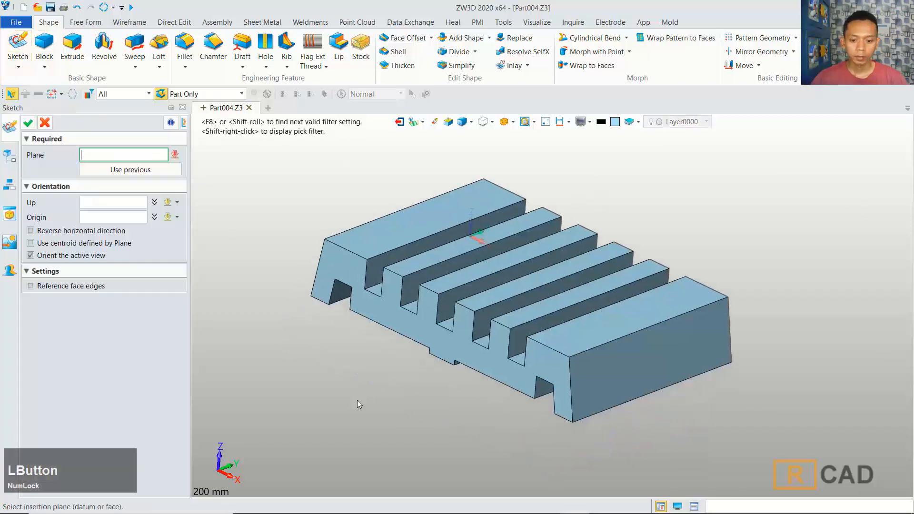
pyautogui.click(540, 384)
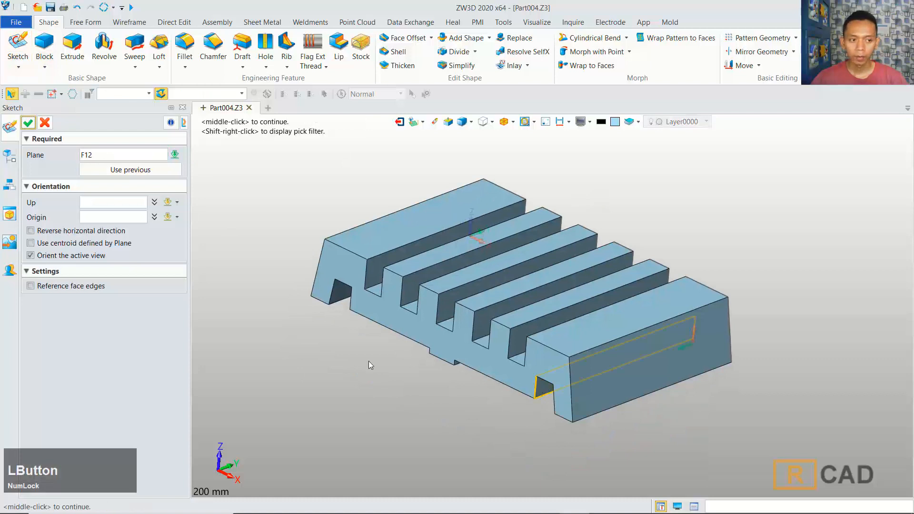
pyautogui.click(29, 123)
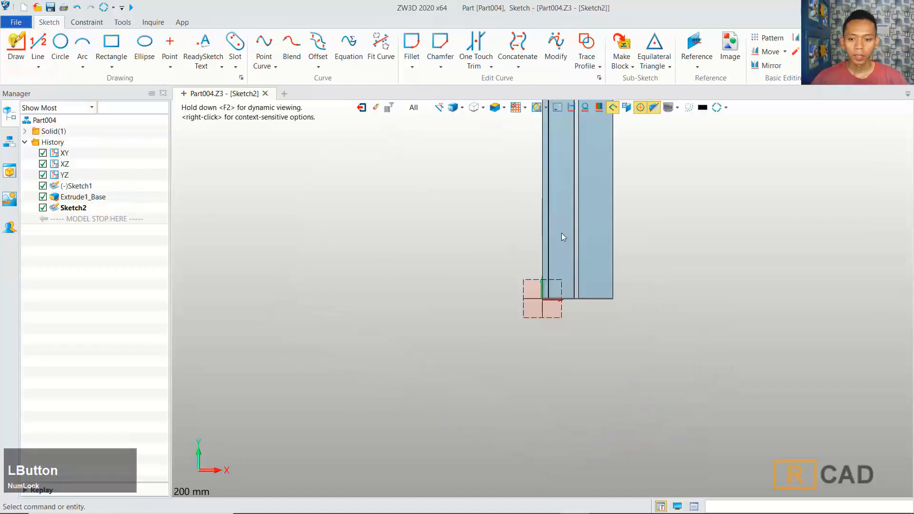
# Step: Draw a closed triangle at the bottom of the end face, from the origin corner up to the right edge
pyautogui.moveTo(603, 215); pyautogui.dragTo(557, 300, button='middle')
pyautogui.click(17, 44)
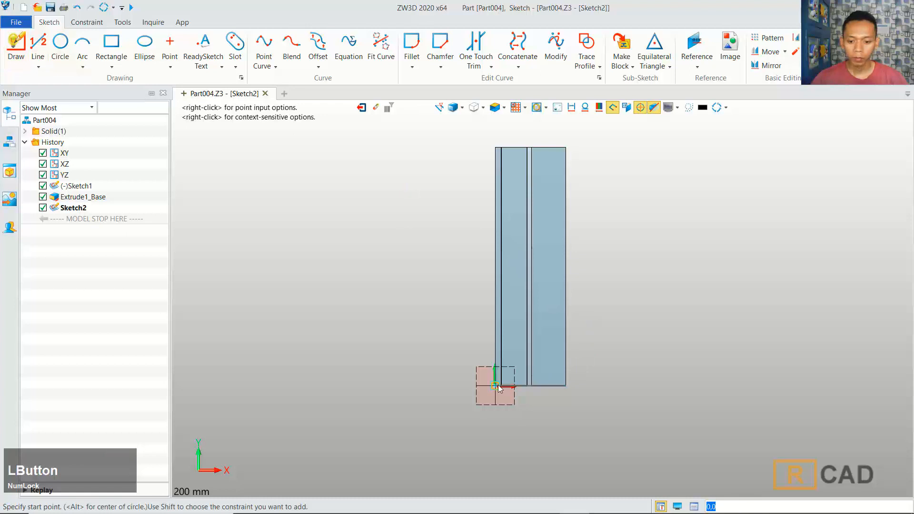
pyautogui.click(498, 384)
pyautogui.click(566, 352)
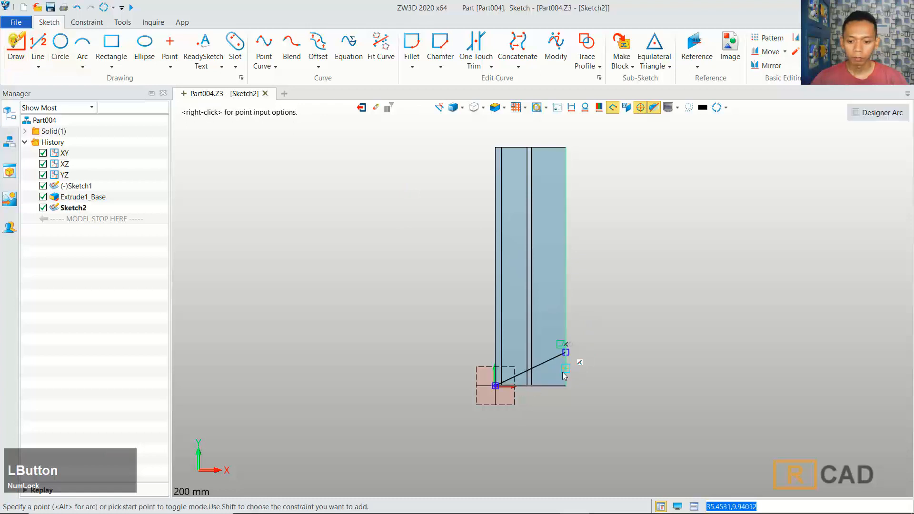
pyautogui.click(565, 385)
pyautogui.click(495, 386)
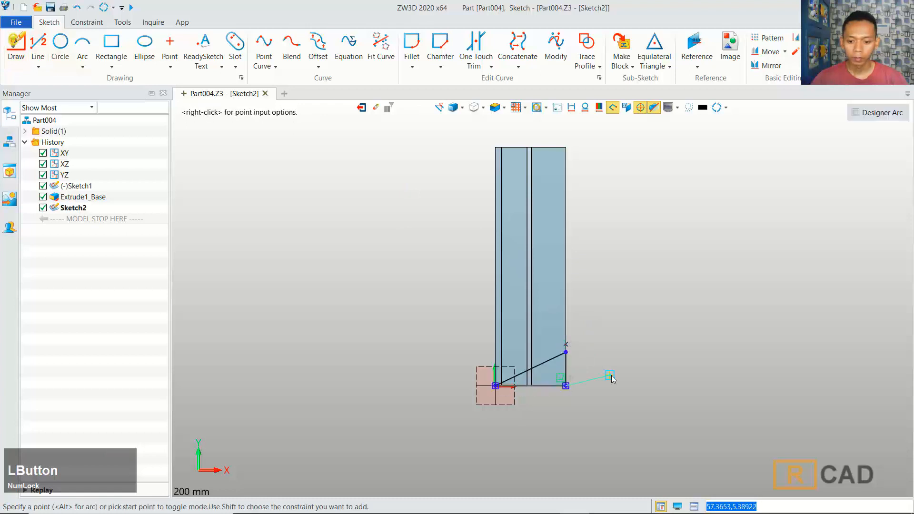
pyautogui.click(497, 385)
pyautogui.middleClick(498, 384)
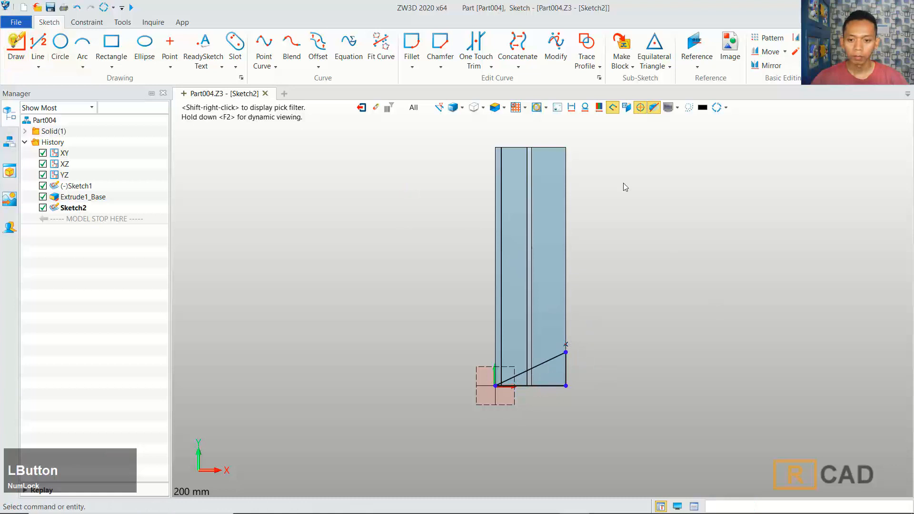
# Step: Draw a closed triangle at the top of the end face, from the top-left corner down the right edge
pyautogui.middleClick(527, 138)
pyautogui.click(495, 147)
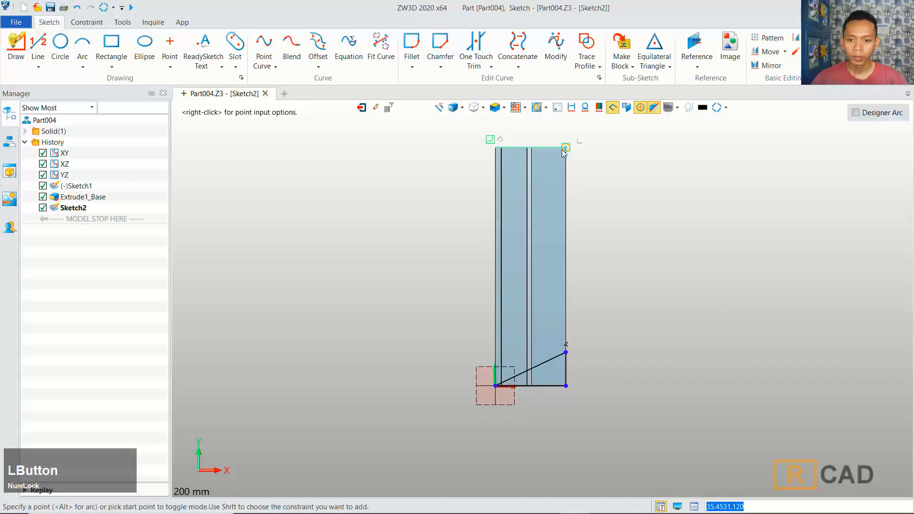
pyautogui.click(564, 151)
pyautogui.click(565, 183)
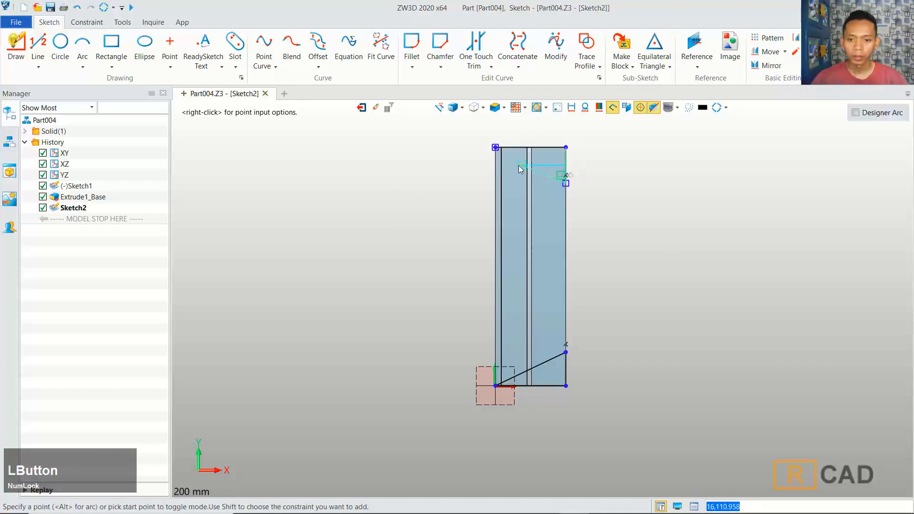
pyautogui.click(496, 148)
pyautogui.middleClick(440, 176)
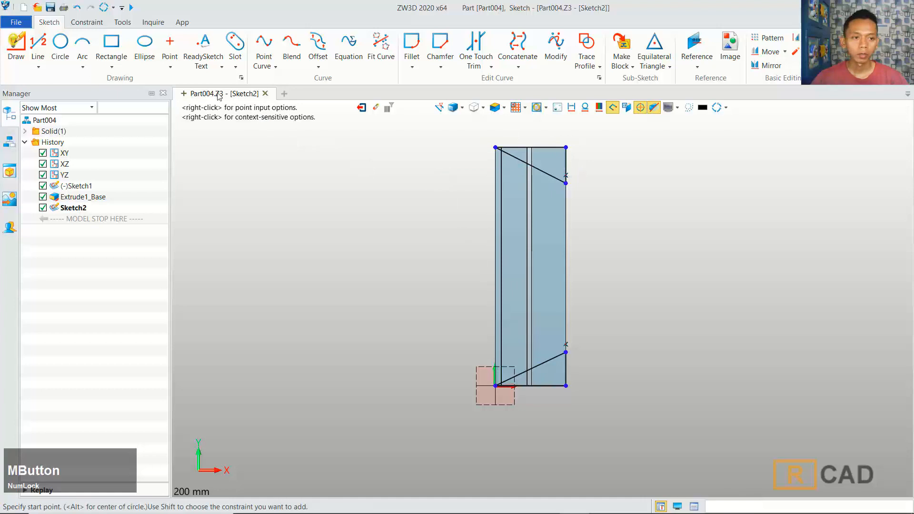
# Step: Dimension the top triangle's angle at the left corner to 80°
pyautogui.click(95, 24)
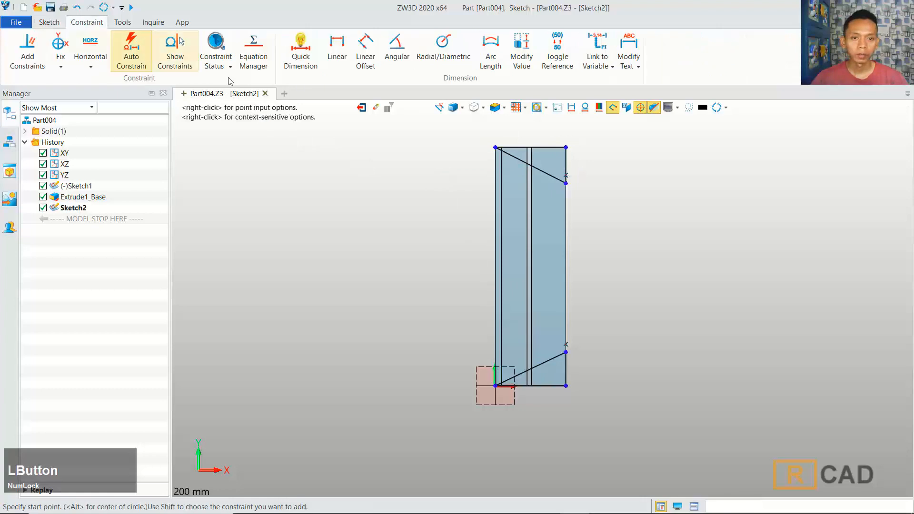
pyautogui.click(304, 57)
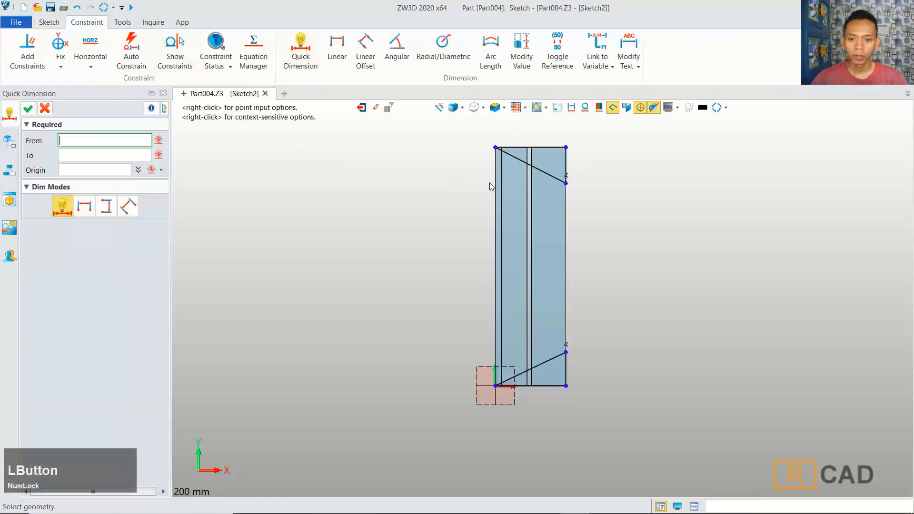
pyautogui.click(522, 163)
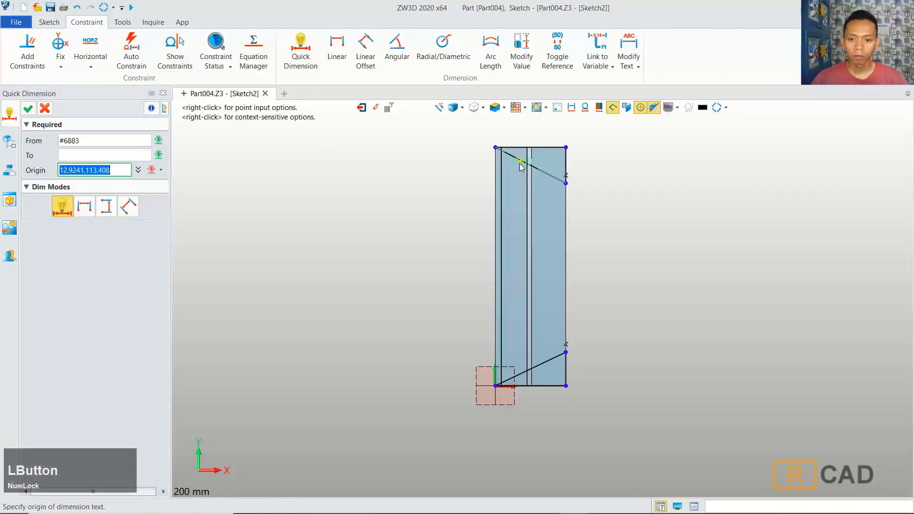
pyautogui.click(498, 181)
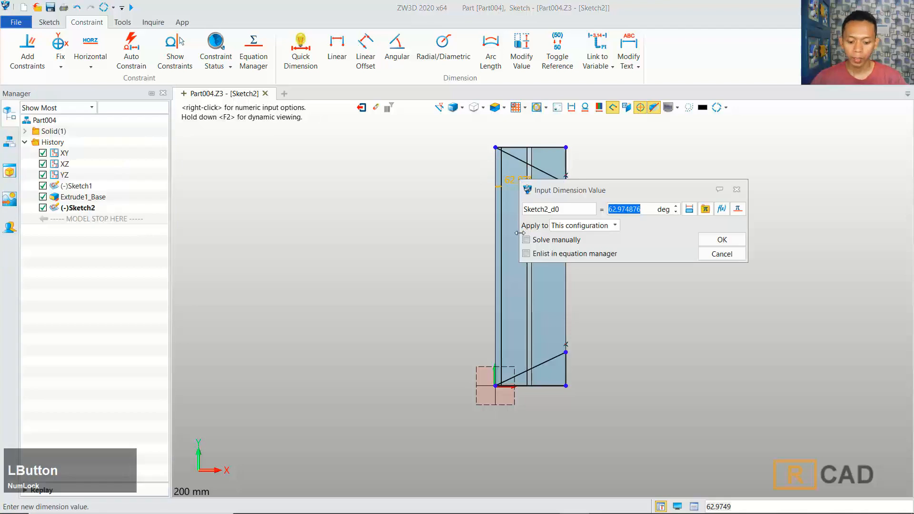
pyautogui.write('80')
pyautogui.click(723, 240)
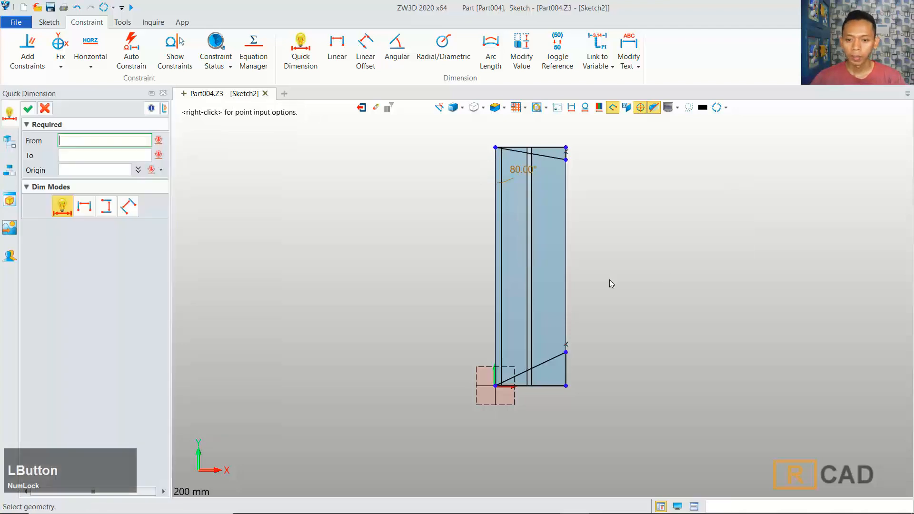
# Step: Dimension the bottom triangle's angle at the origin to 80° and exit the sketch
pyautogui.click(532, 374)
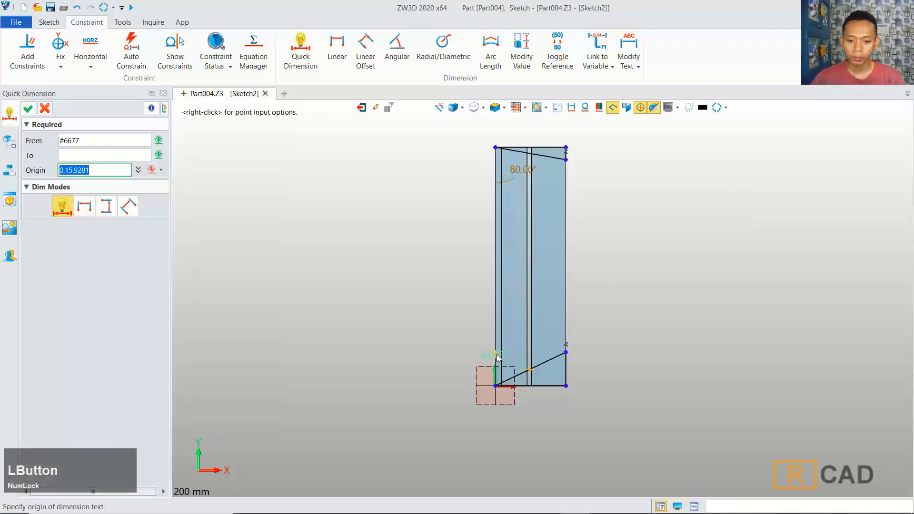
pyautogui.click(513, 354)
pyautogui.write('80')
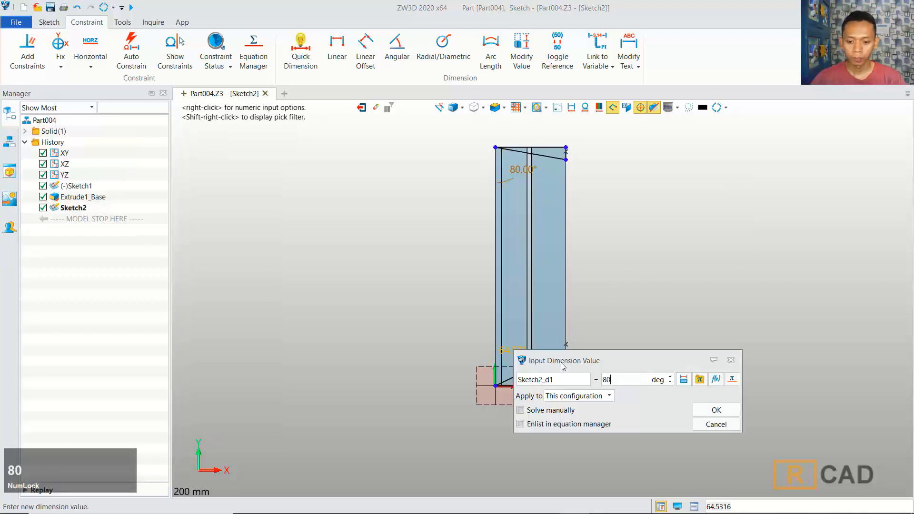
pyautogui.click(715, 409)
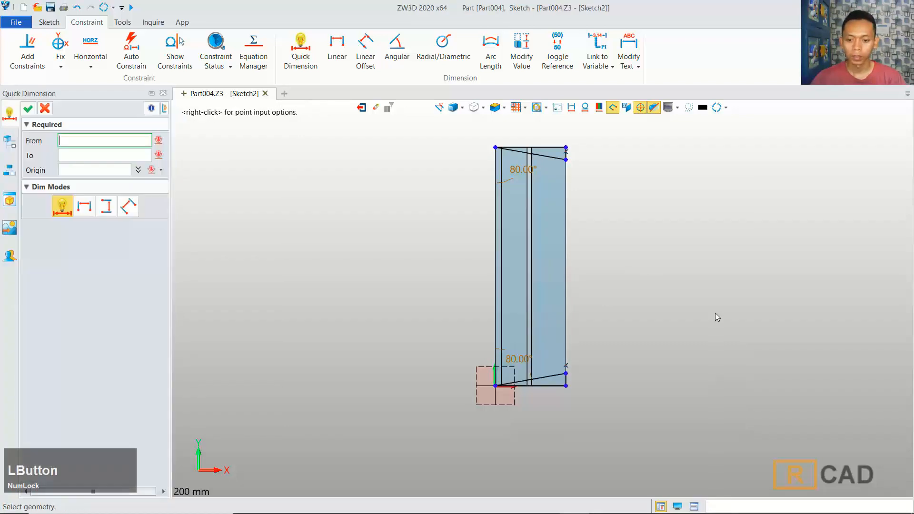
pyautogui.click(359, 109)
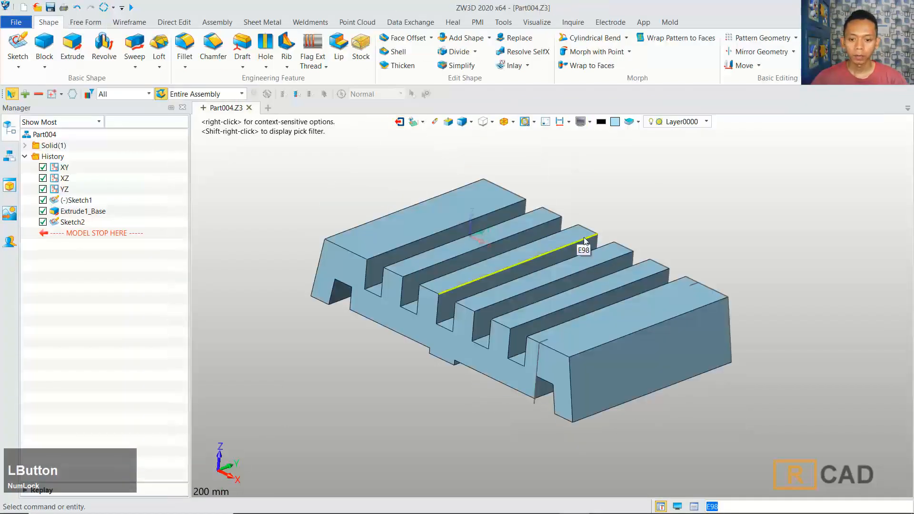
# Step: Extrude Sketch2 on two sides, start -185 mm and end 120 mm, removing material from the solid
pyautogui.moveTo(599, 195); pyautogui.dragTo(601, 195, button='middle')
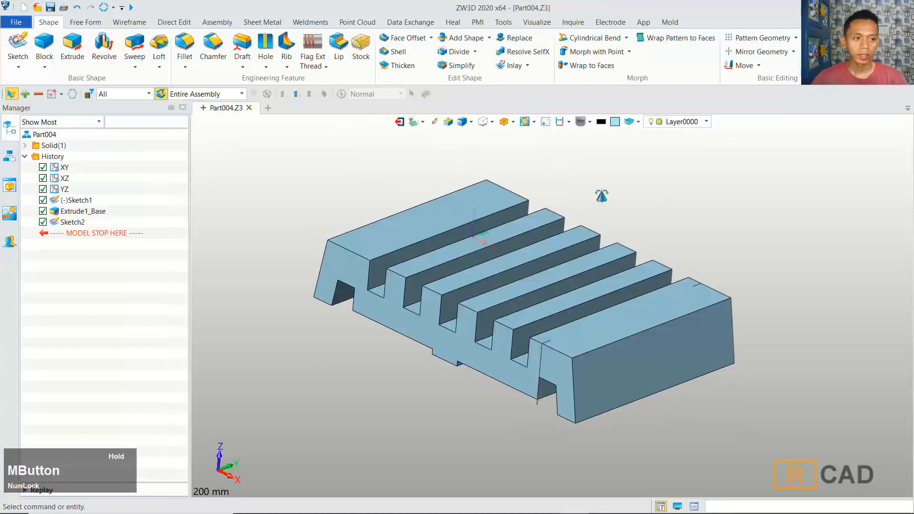
pyautogui.click(73, 48)
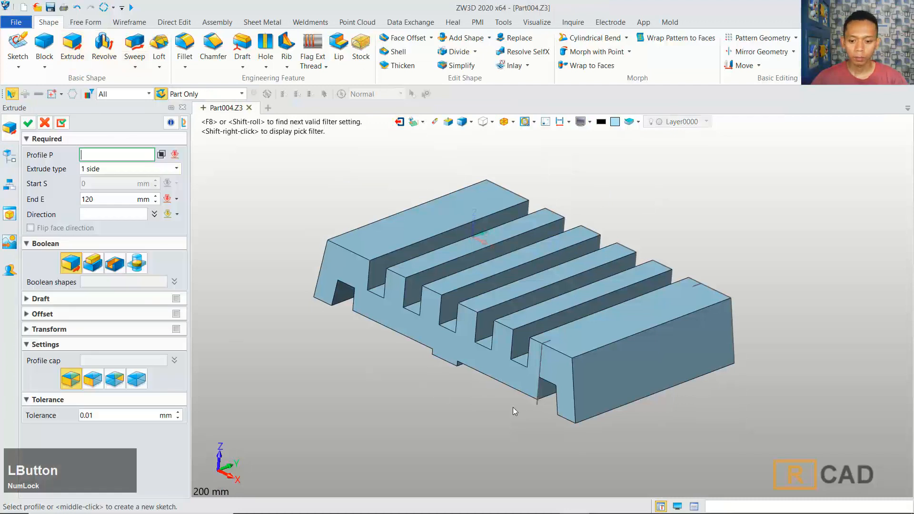
pyautogui.click(535, 405)
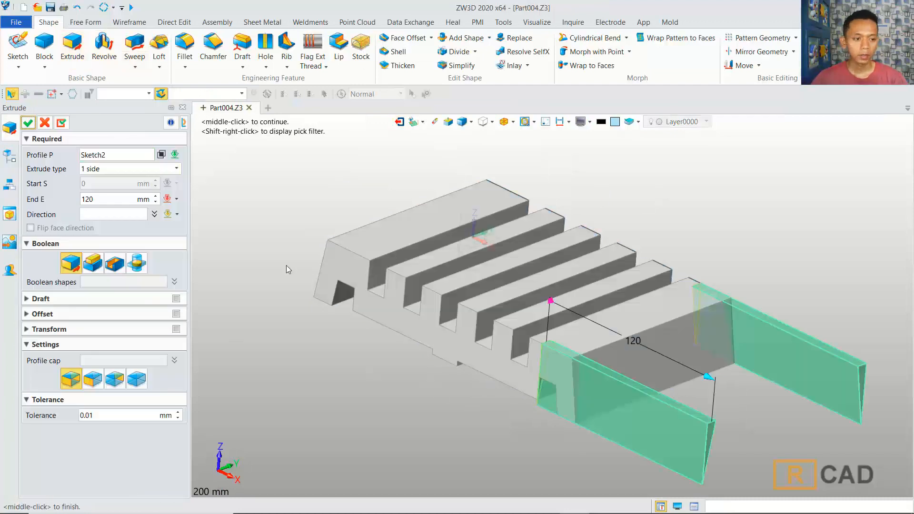
pyautogui.click(166, 172)
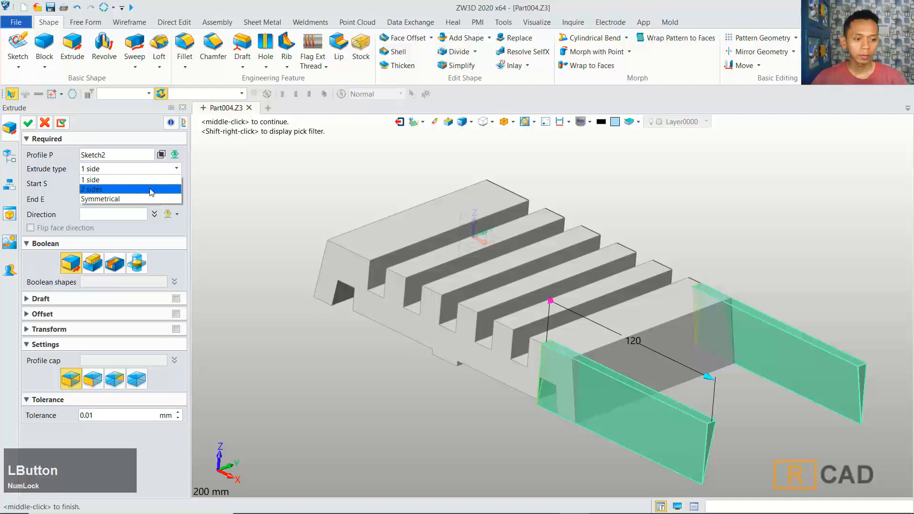
pyautogui.click(151, 186)
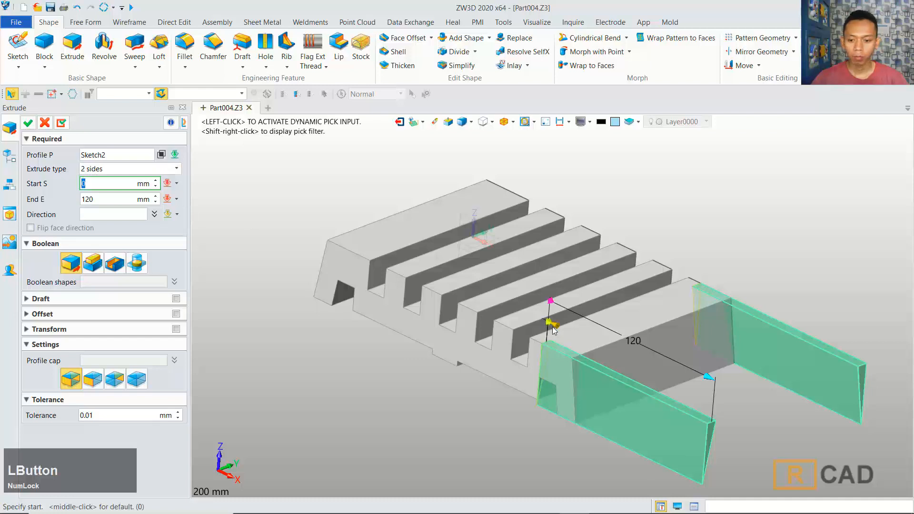
pyautogui.moveTo(550, 327); pyautogui.dragTo(283, 235)
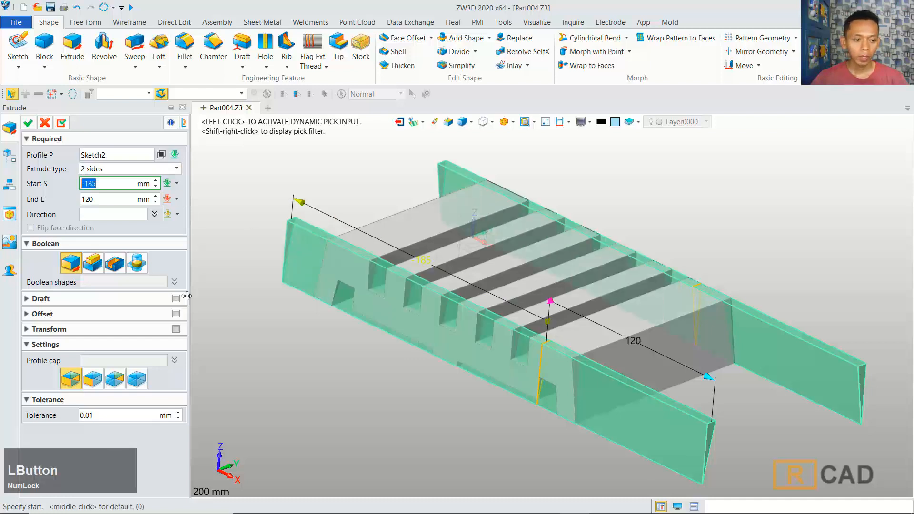
pyautogui.click(116, 263)
pyautogui.click(26, 124)
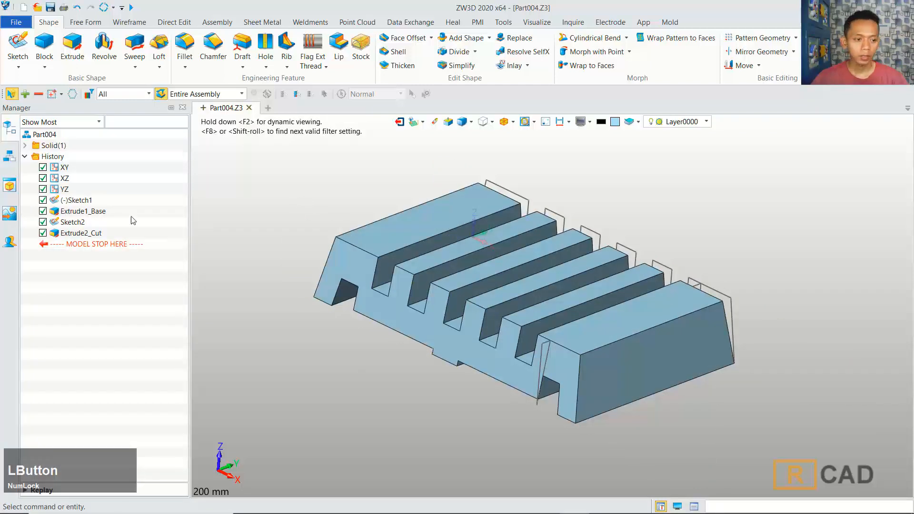
# Step: Hide Sketch1 and Sketch2 in the history tree
pyautogui.rightClick(88, 200)
pyautogui.click(110, 208)
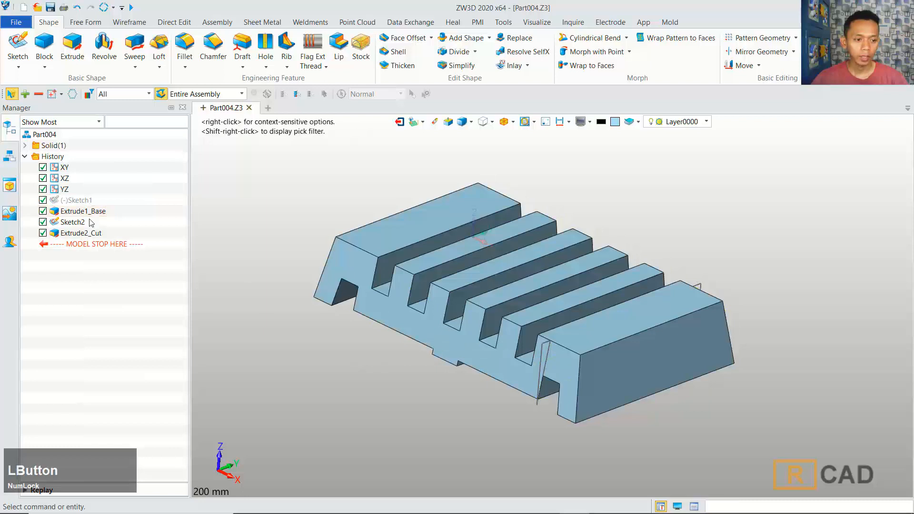
pyautogui.rightClick(80, 222)
pyautogui.click(106, 230)
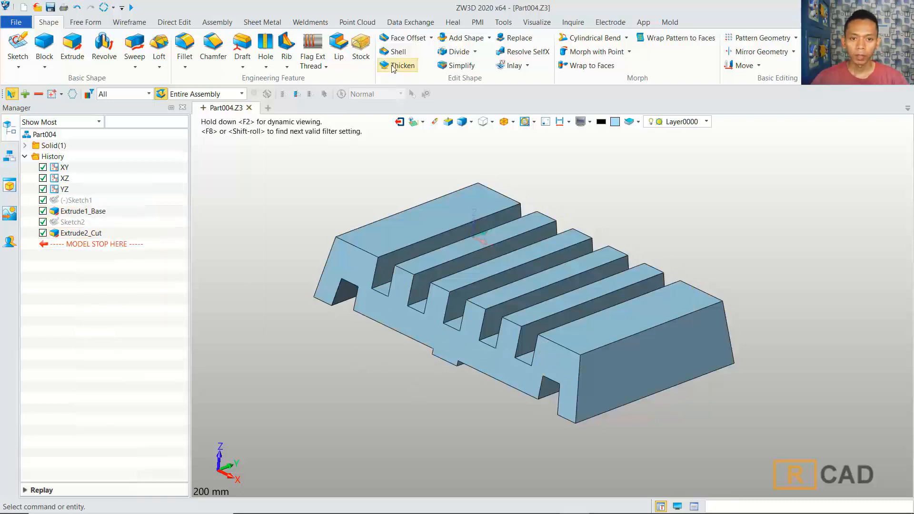
# Step: Start a Shell on the solid with -3 mm thickness and begin picking the underside faces as open faces
pyautogui.click(397, 52)
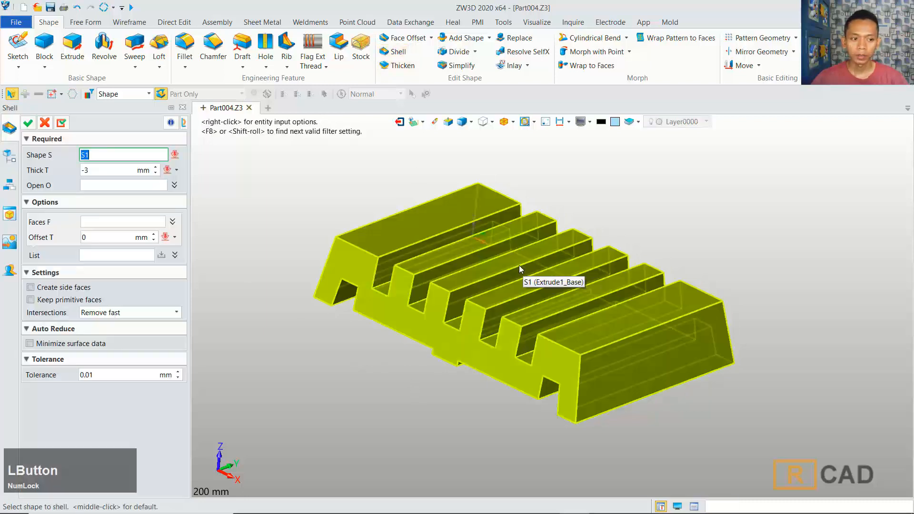
pyautogui.click(519, 265)
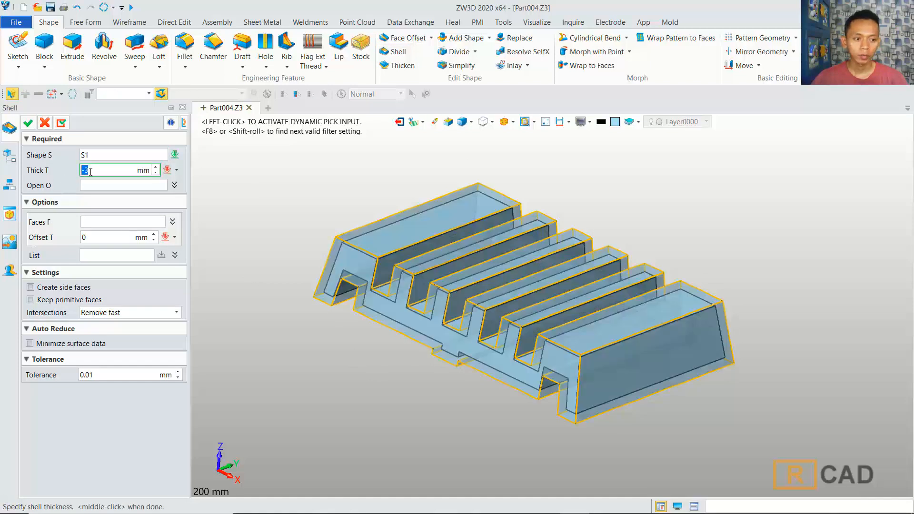
pyautogui.click(101, 186)
pyautogui.click(351, 269)
pyautogui.moveTo(350, 269); pyautogui.dragTo(467, 297, button='middle')
pyautogui.moveTo(467, 297); pyautogui.dragTo(306, 399, button='right')
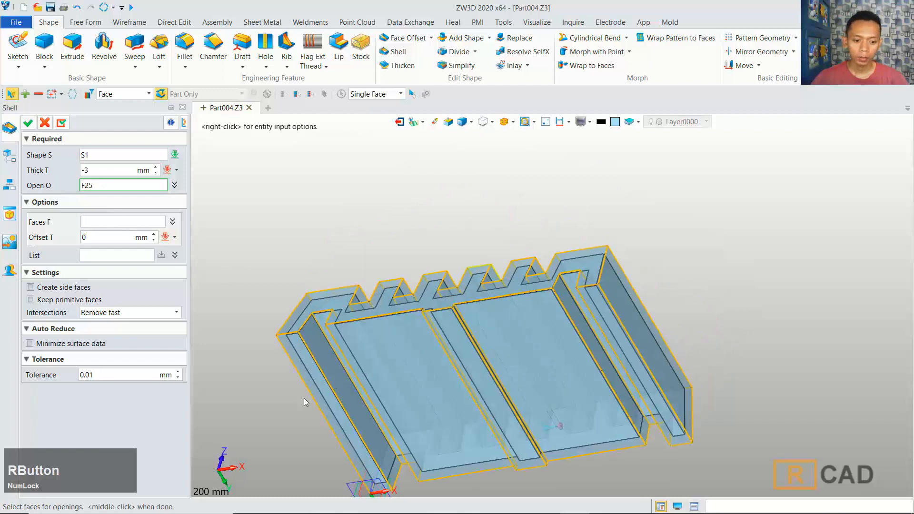
pyautogui.scroll(2, 314, 392)
pyautogui.click(318, 385)
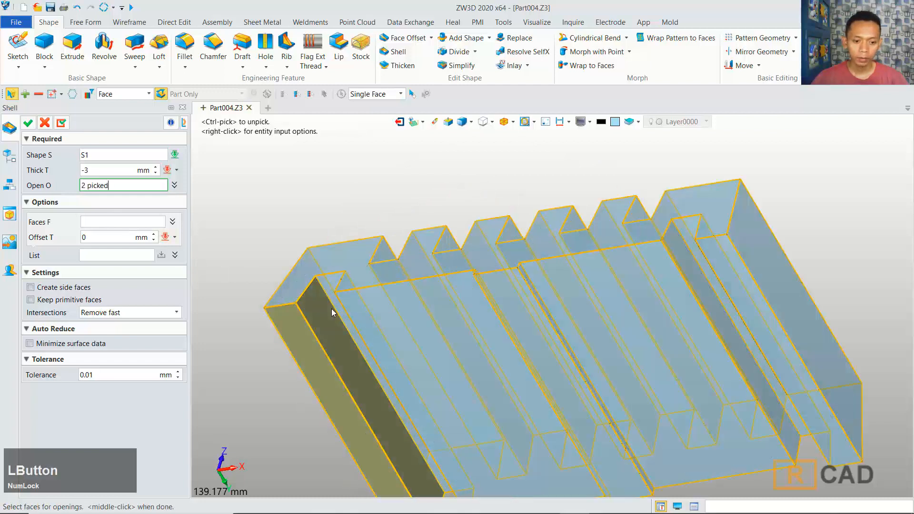
pyautogui.click(327, 291)
pyautogui.moveTo(417, 386); pyautogui.dragTo(397, 336, button='right')
pyautogui.click(395, 330)
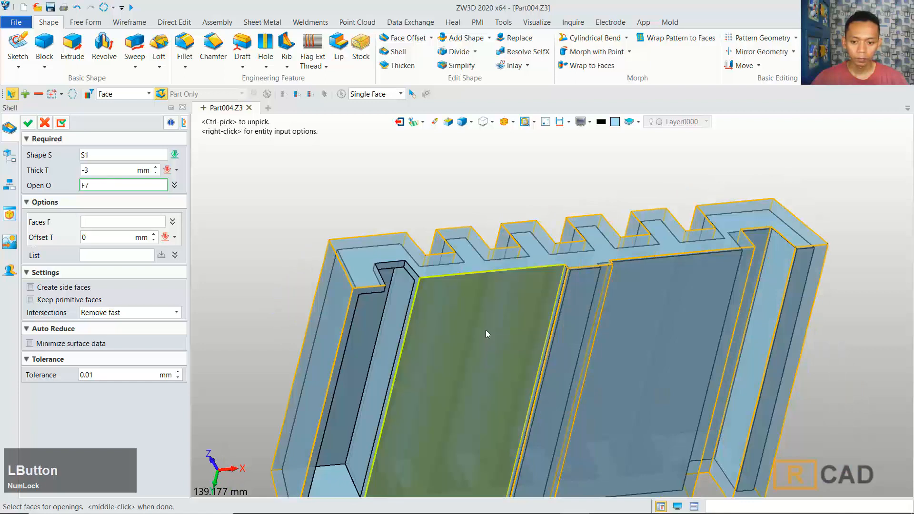
pyautogui.click(486, 330)
# Step: Pick the remaining underside faces as openings and complete the shell
pyautogui.scroll(1, 561, 291)
pyautogui.click(559, 287)
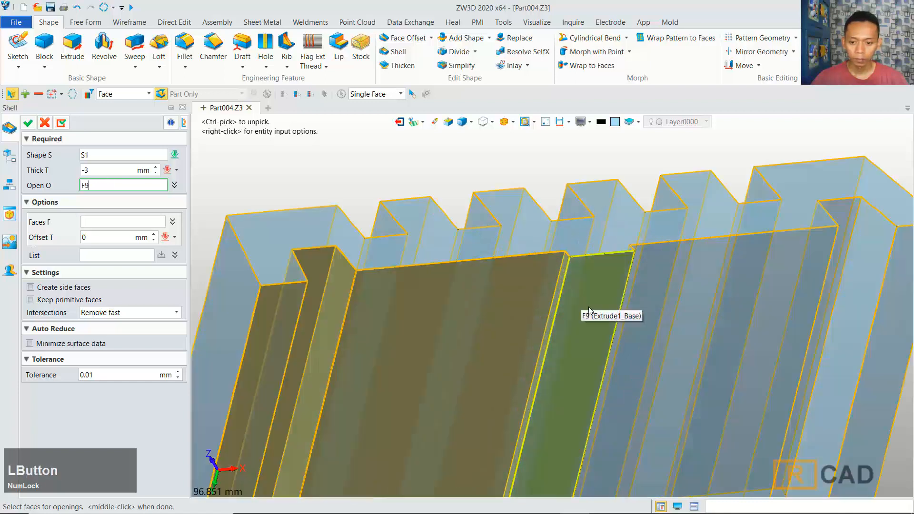
pyautogui.scroll(-1, 594, 327)
pyautogui.moveTo(594, 327); pyautogui.dragTo(628, 367, button='right')
pyautogui.scroll(2, 577, 337)
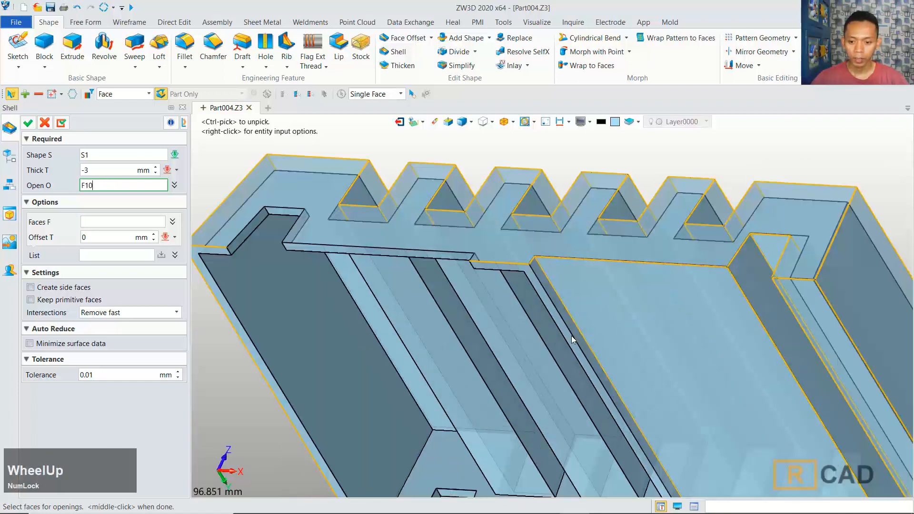
pyautogui.click(573, 332)
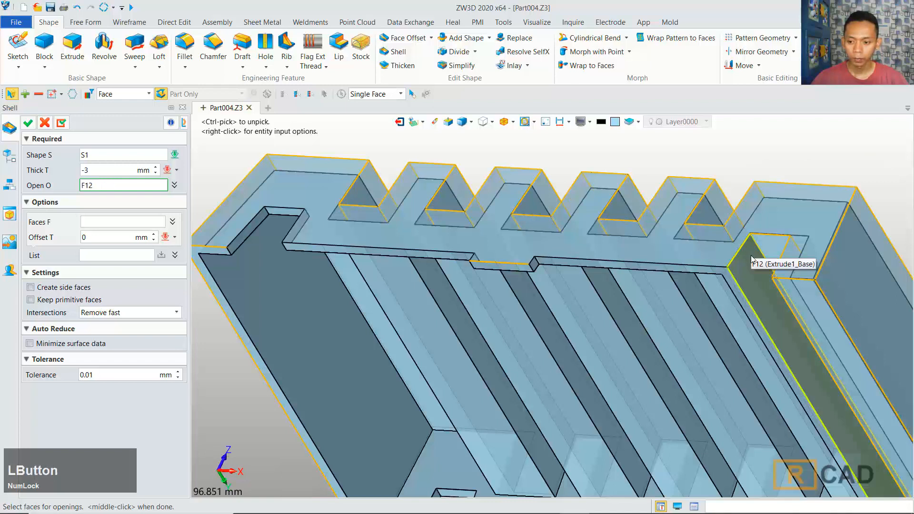
pyautogui.click(750, 270)
pyautogui.click(770, 275)
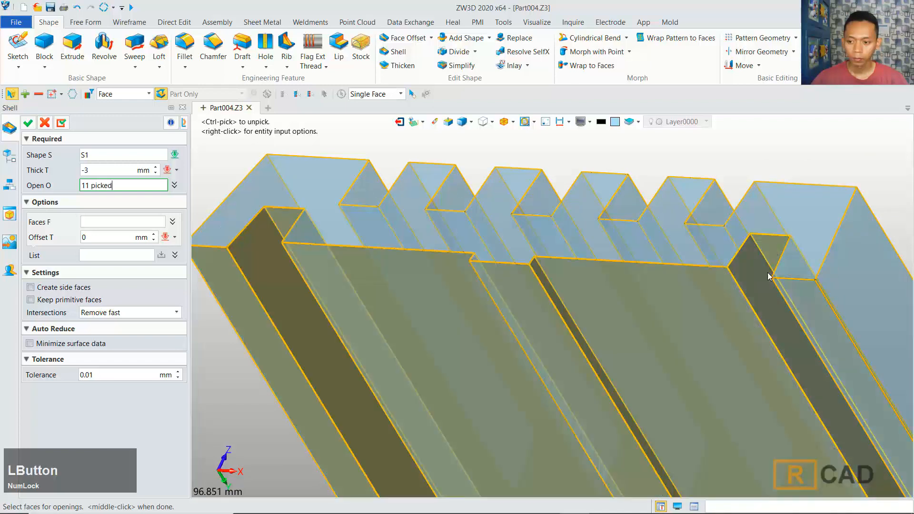
pyautogui.moveTo(770, 275); pyautogui.dragTo(695, 391, button='right')
pyautogui.moveTo(695, 390); pyautogui.dragTo(609, 339, button='middle')
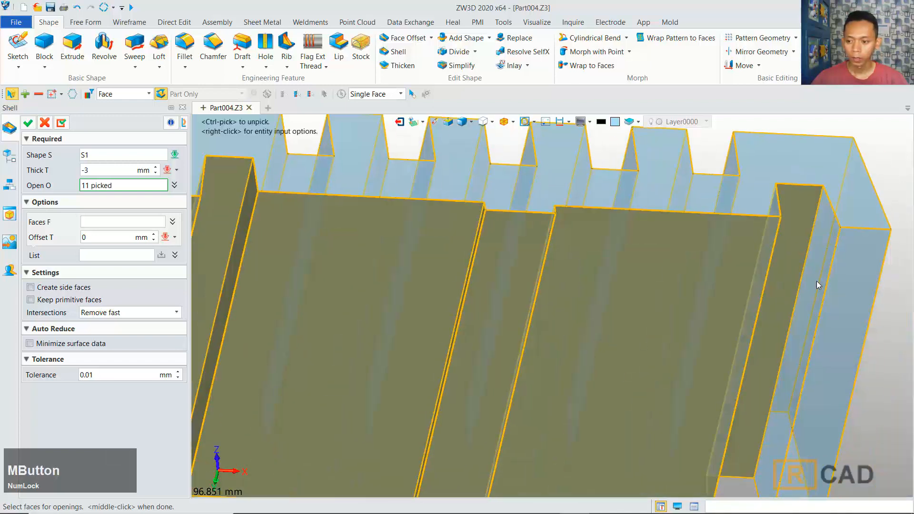
pyautogui.click(816, 282)
pyautogui.click(854, 304)
pyautogui.scroll(-3, 718, 341)
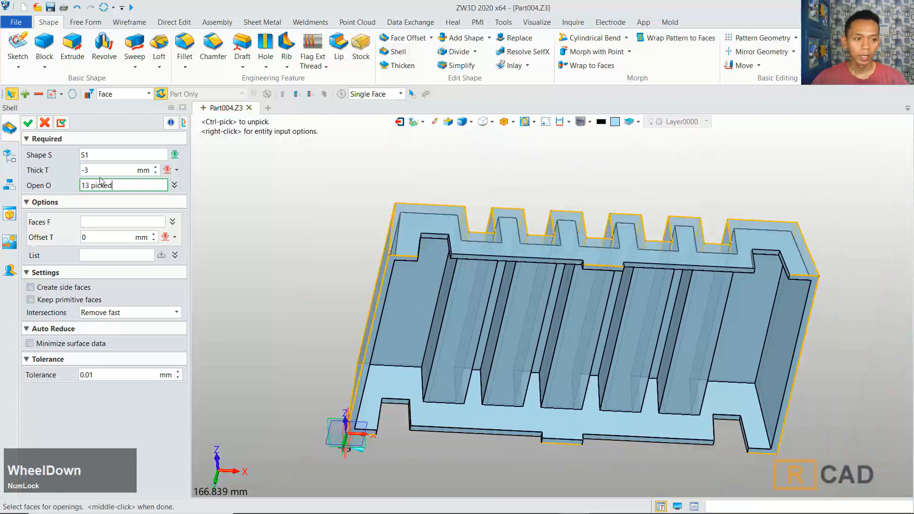
pyautogui.click(28, 124)
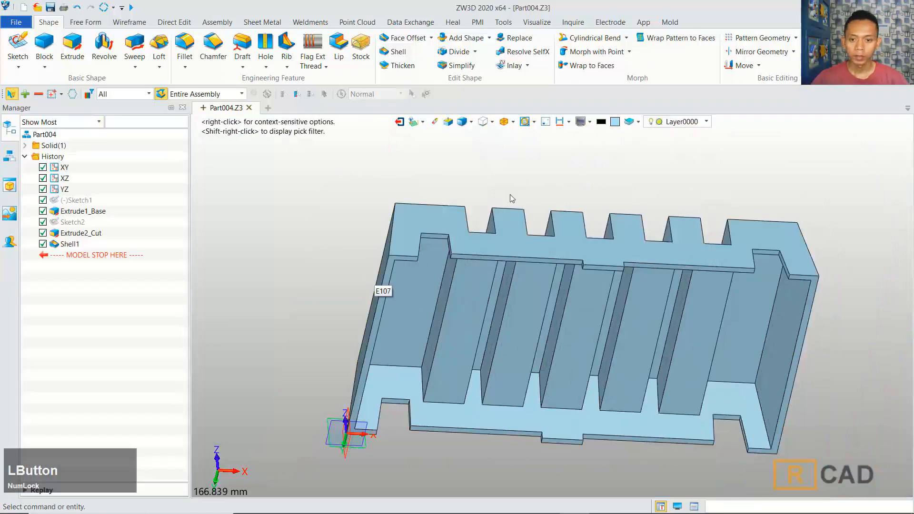
# Step: Fillet all edges of the solid with a 1 mm radius
pyautogui.click(513, 122)
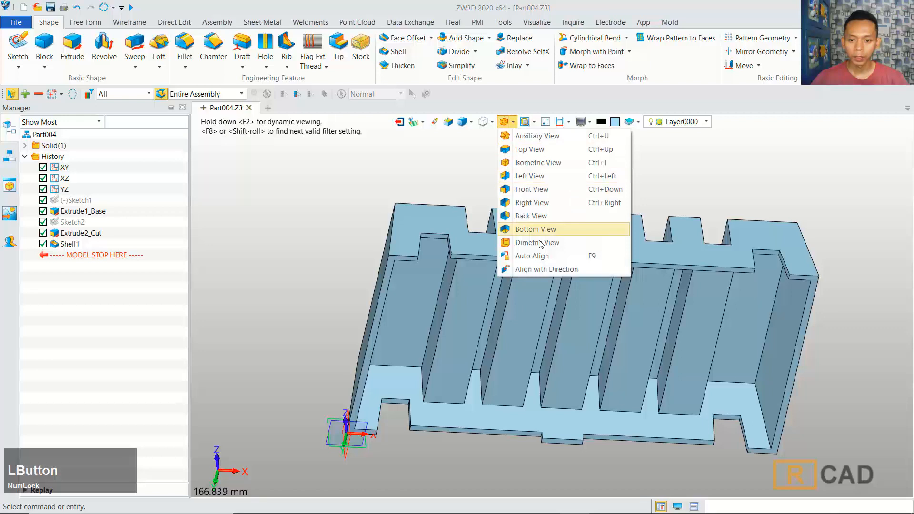
pyautogui.click(543, 163)
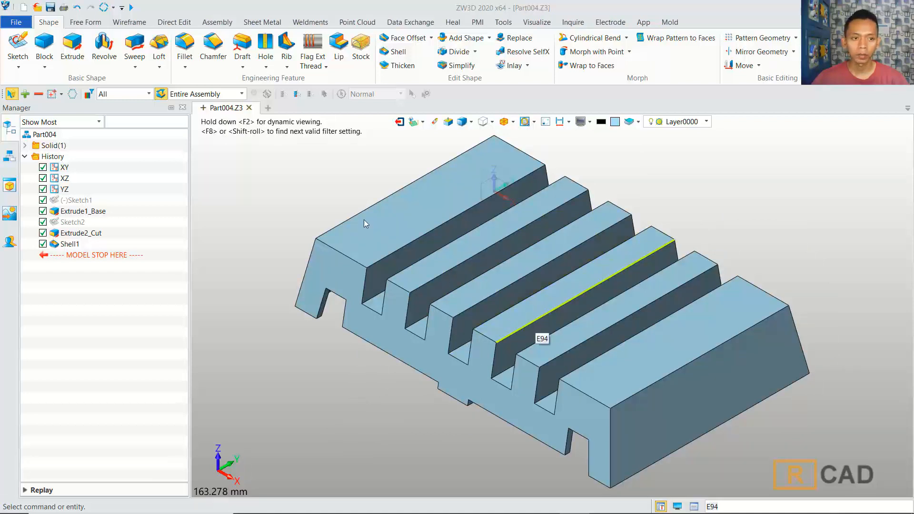
pyautogui.click(184, 46)
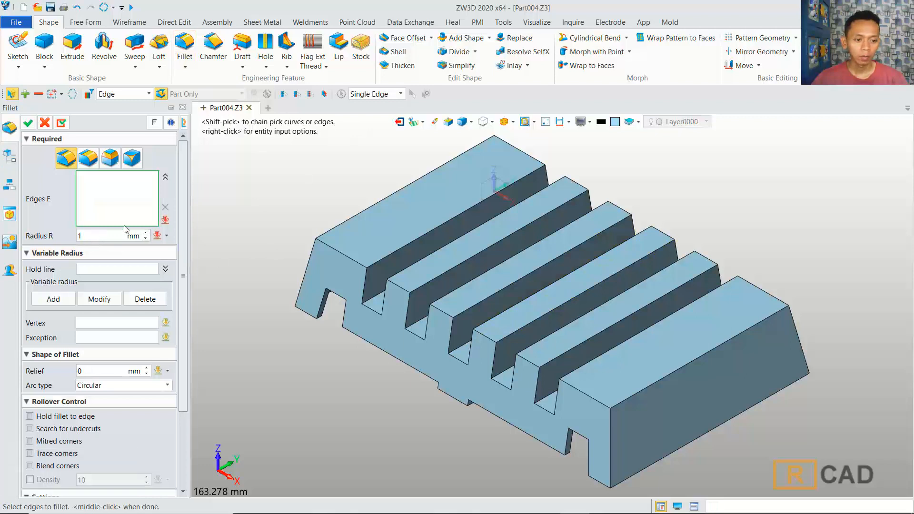
pyautogui.click(166, 220)
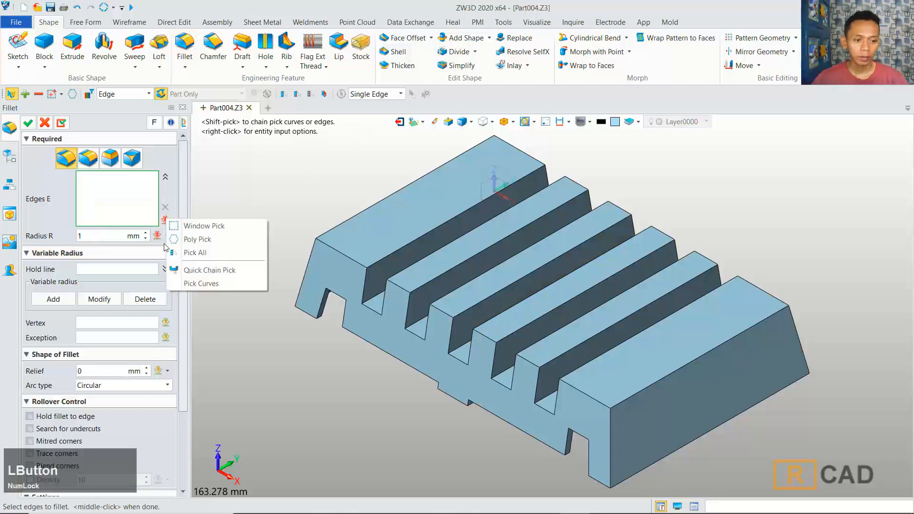
pyautogui.click(195, 252)
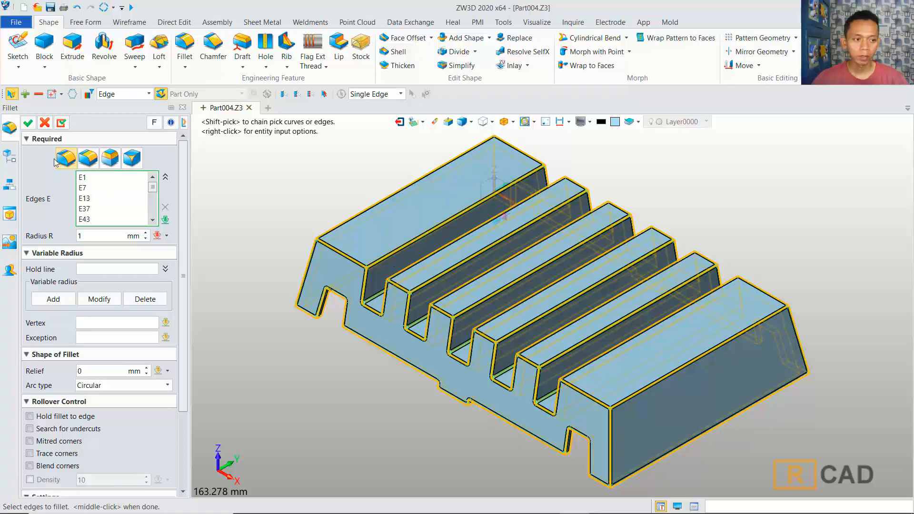
pyautogui.click(27, 123)
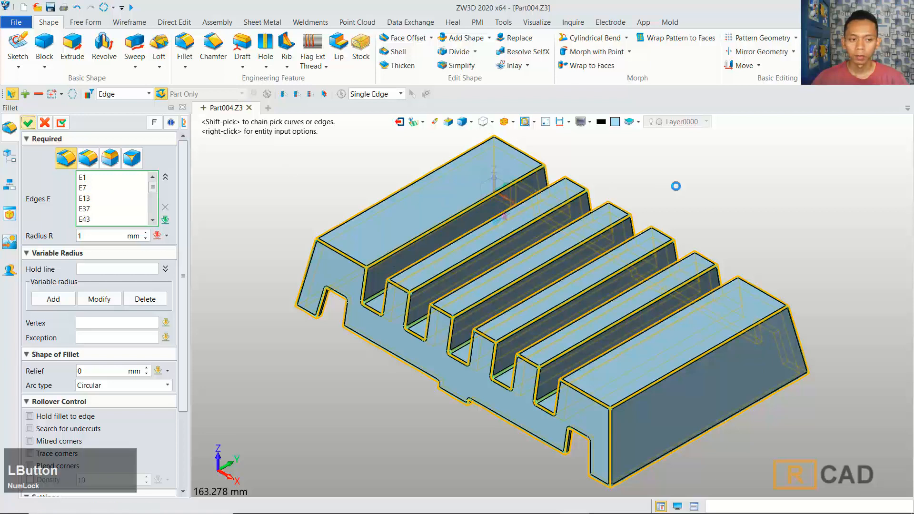
pyautogui.moveTo(658, 255); pyautogui.dragTo(589, 270, button='middle')
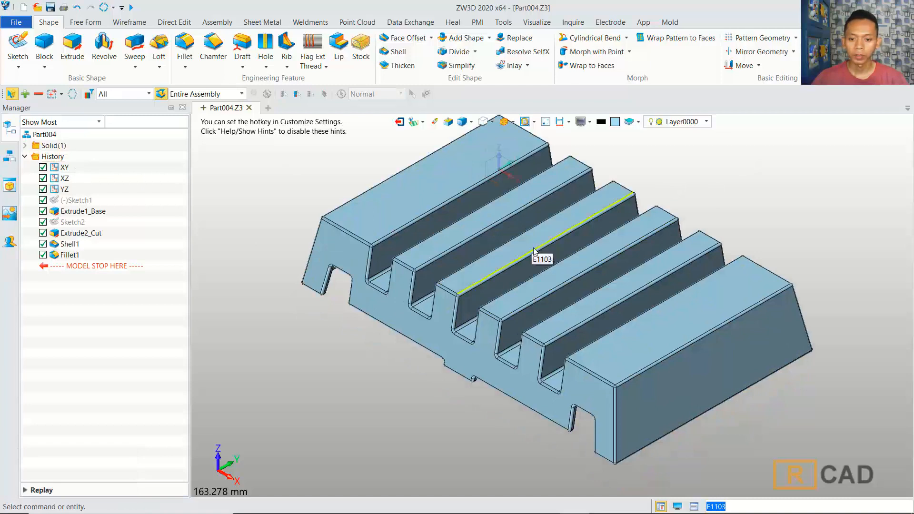
pyautogui.moveTo(533, 251); pyautogui.dragTo(716, 183, button='right')
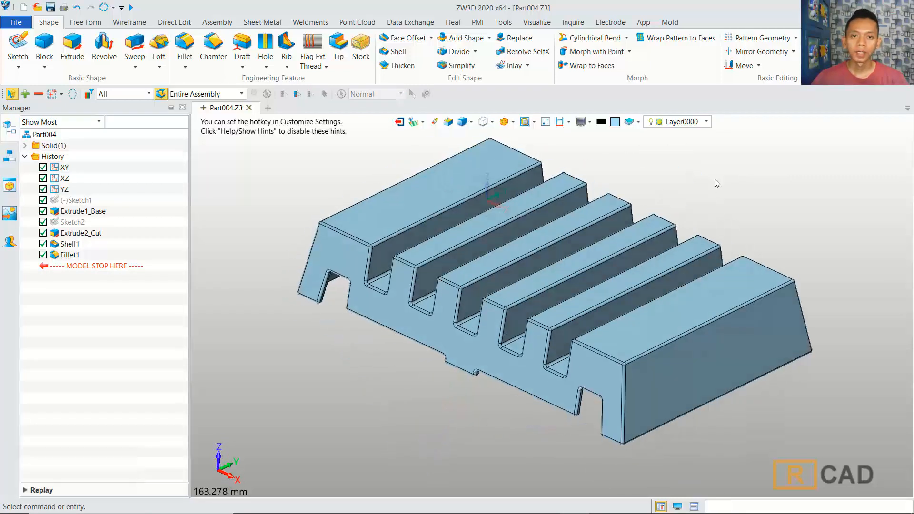